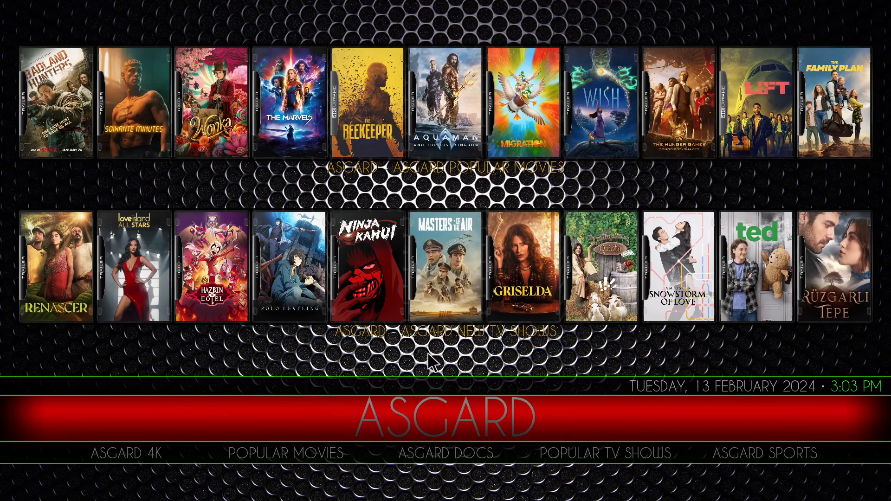
- Go to the Apps section of the home screen and launch the Wizard
key("Right")
key("Right")
key("Right")
key("Right")
key("Right")
key("Right")
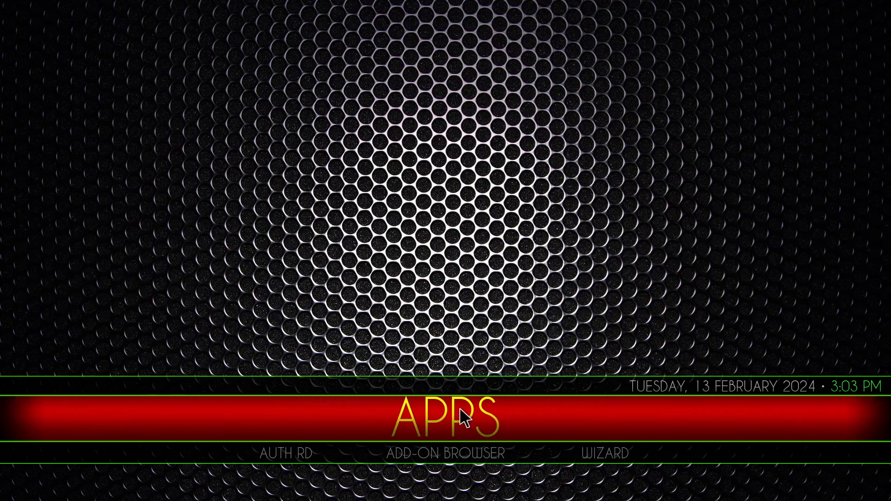
left_click(595, 461)
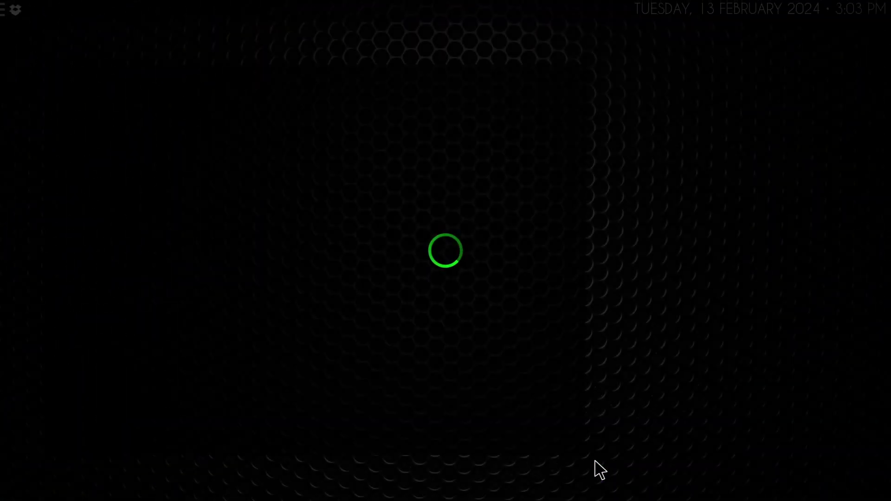
- Run the wizard's Total Clean Up, approving the clearing of cache, packages and thumbnails
left_click(258, 68)
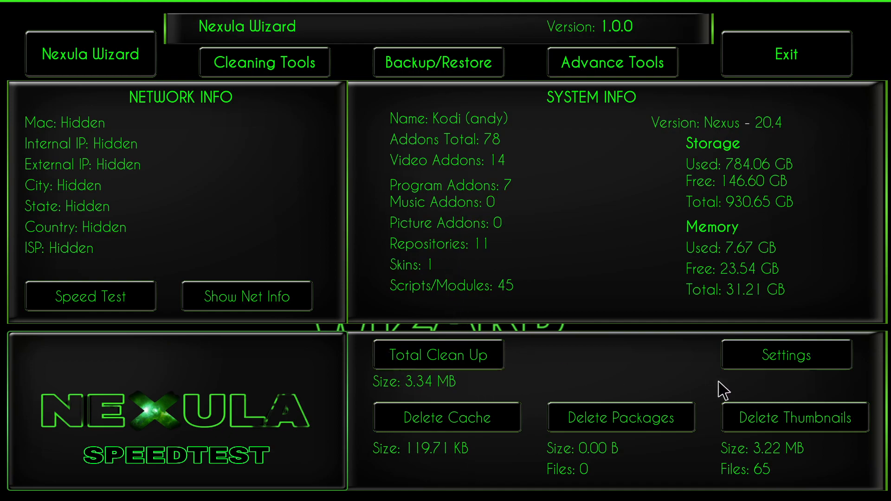
left_click(462, 360)
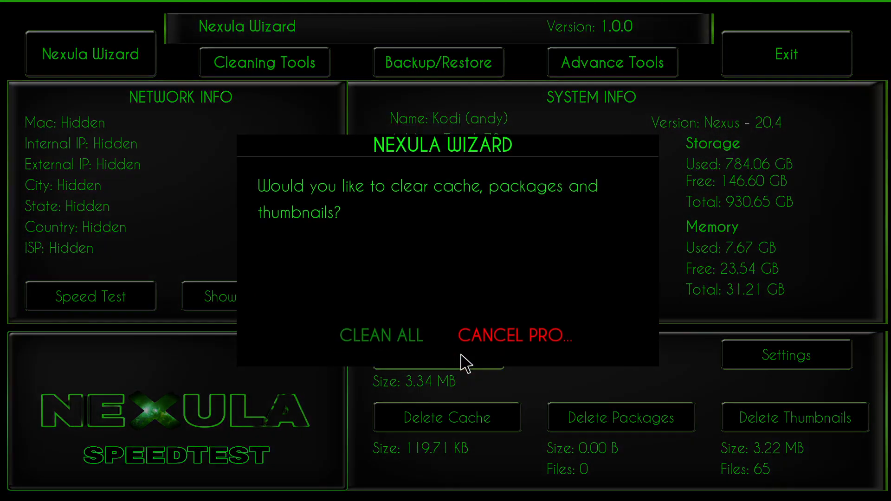
left_click(401, 345)
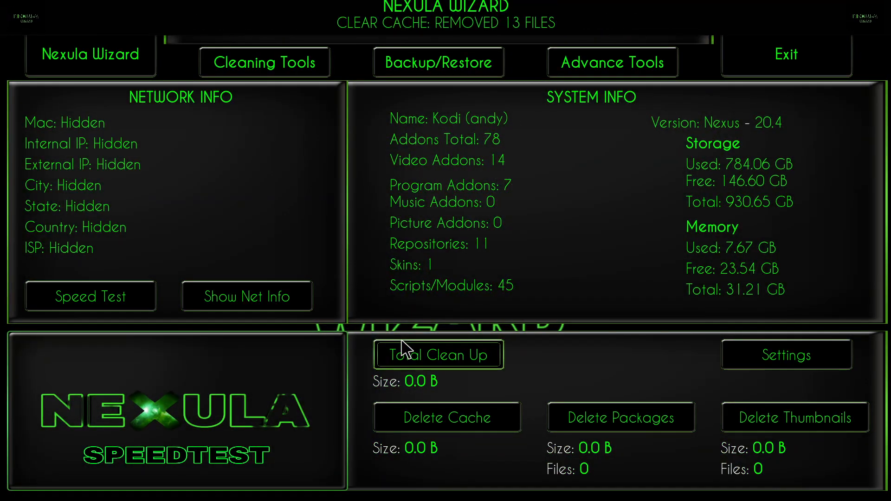
- Scan for broken repositories with the wizard's Advance Tools, and exit the wizard
left_click(638, 65)
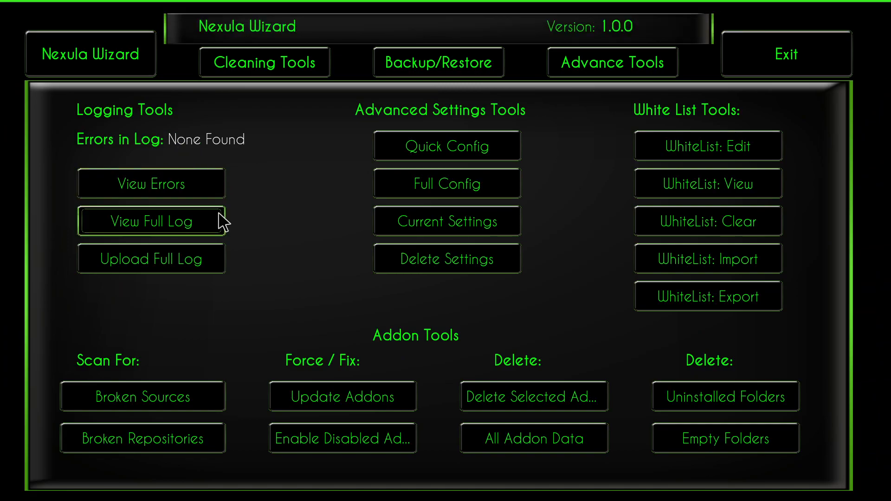
left_click(160, 448)
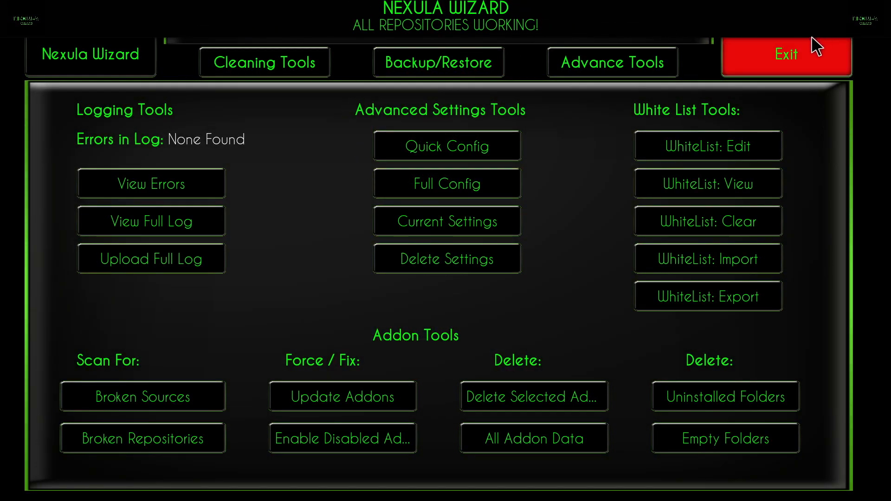
left_click(809, 46)
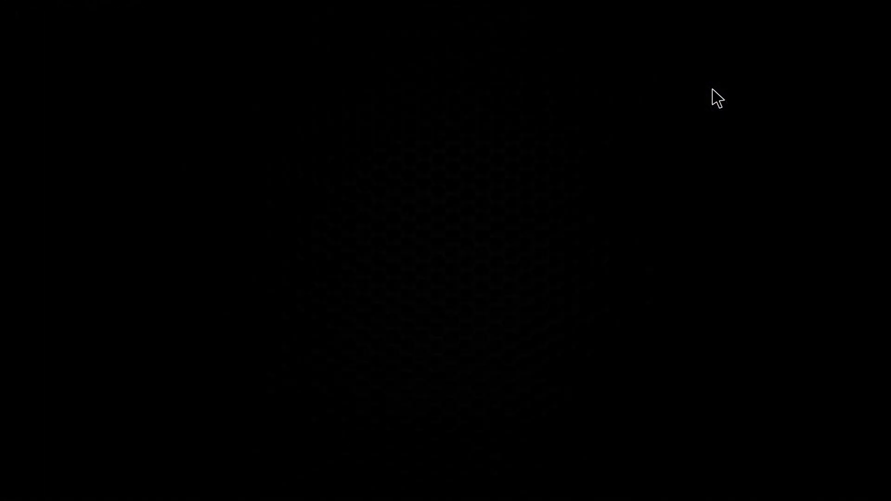
- Open the ResolveURL settings through Auth RD in the Apps section
scroll(413, 414, "down", 1)
key("Right")
key("Left")
key("Left")
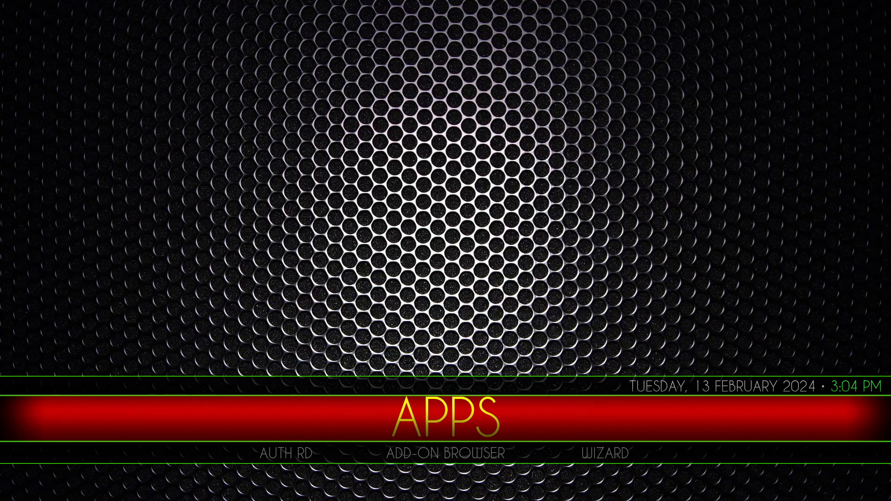
left_click(287, 455)
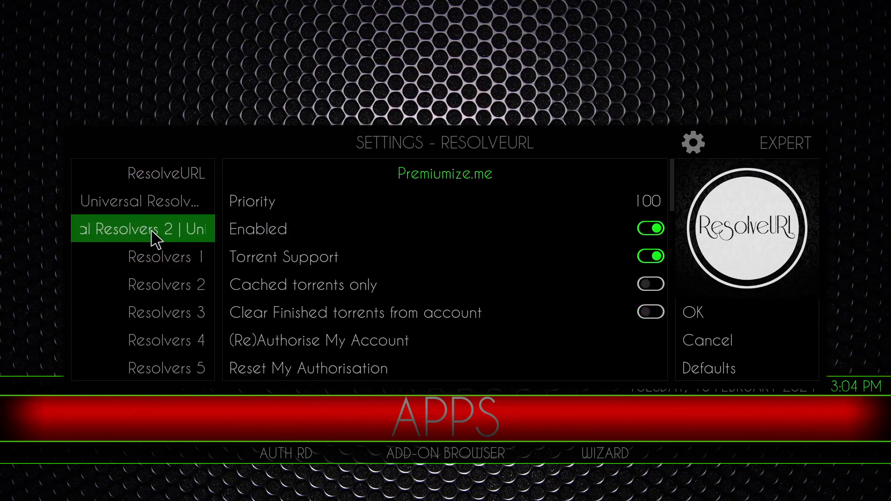
- Look through Universal Resolvers 2 down to Real-Debrid's (Re)Authorise My Account option, and close the ResolveURL settings
key("Right")
key("Down")
key("Down")
key("Down")
key("Down")
key("Down")
key("Down")
key("Down")
key("Down")
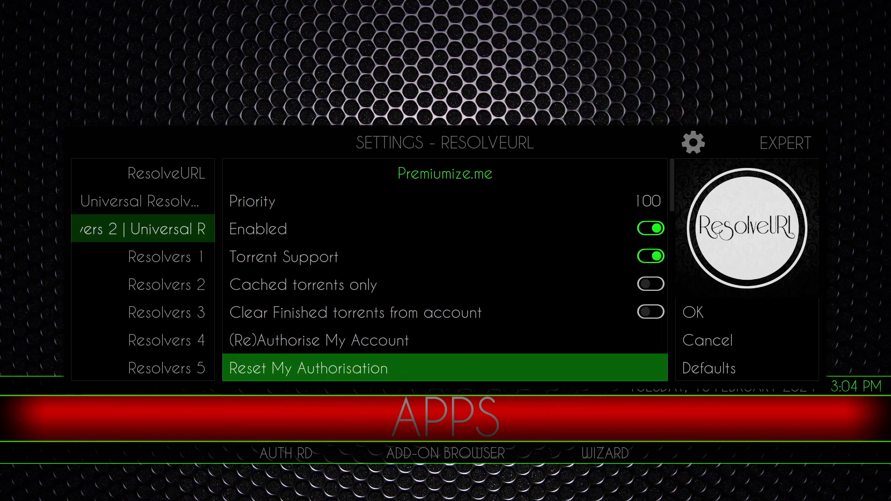
key("Down")
key("Down")
key("Down")
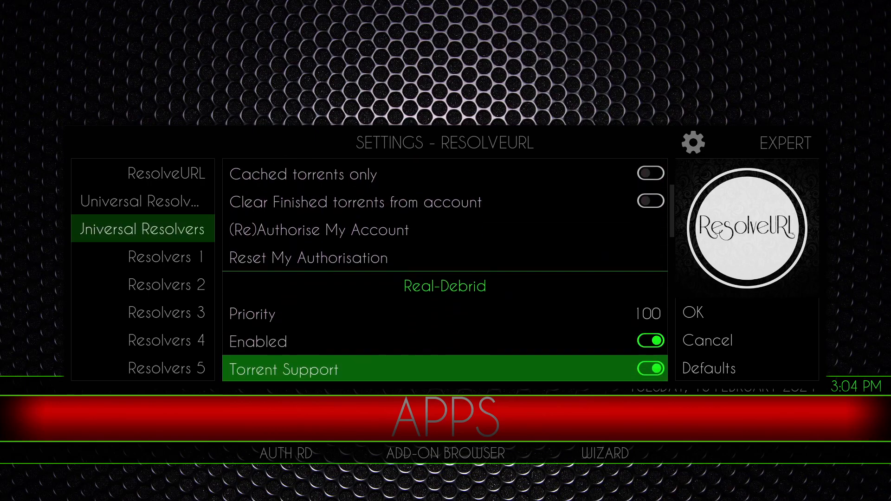
key("Down")
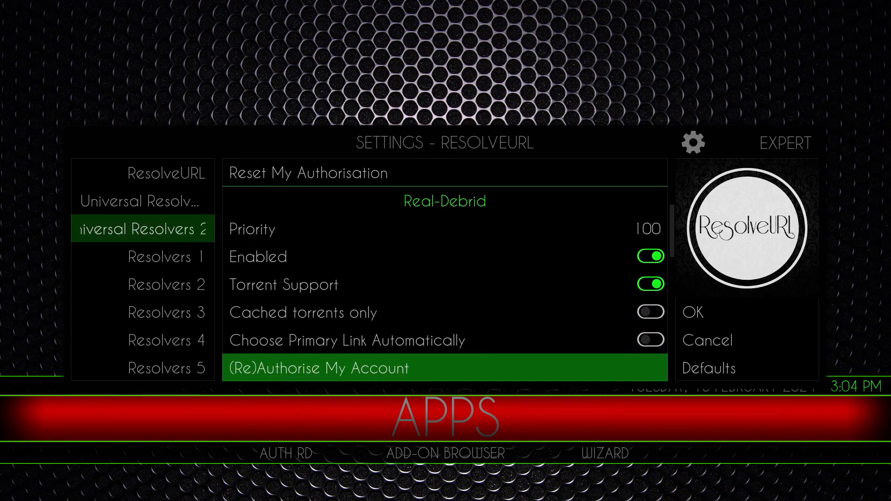
left_click(719, 322)
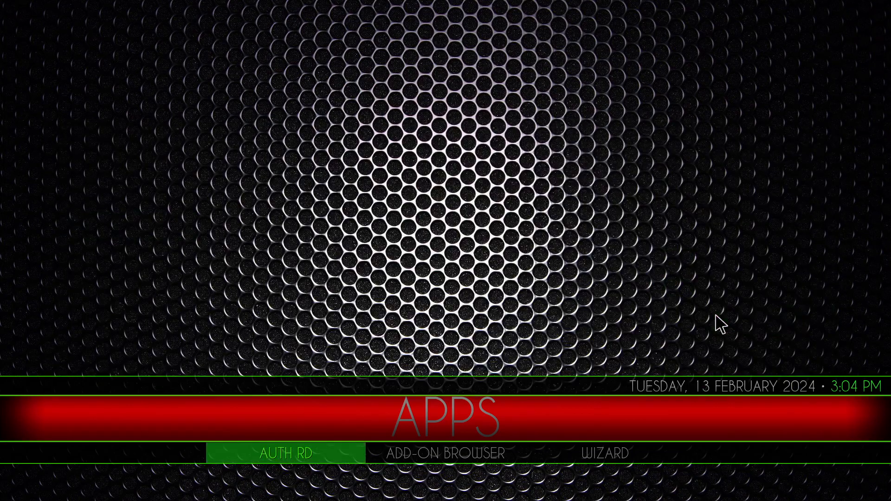
- Open the configuration of the Patriot video add-on from the installed add-ons in the Add-on Browser
left_click(436, 450)
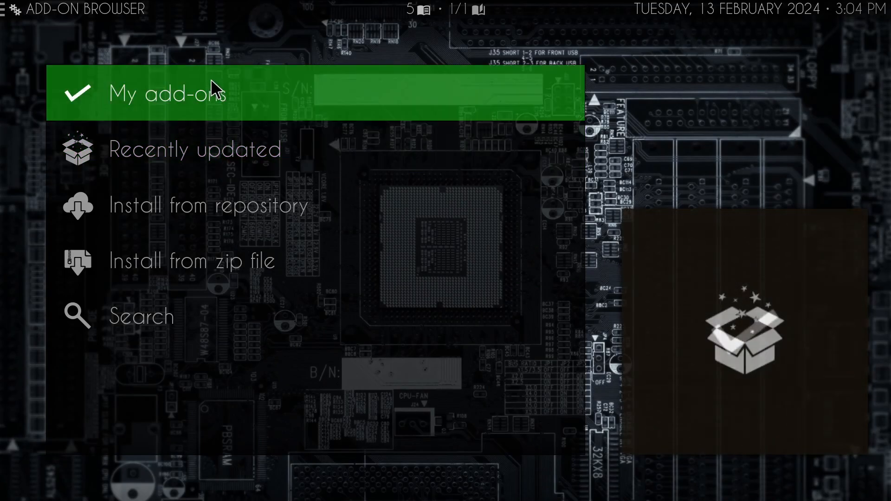
left_click(208, 81)
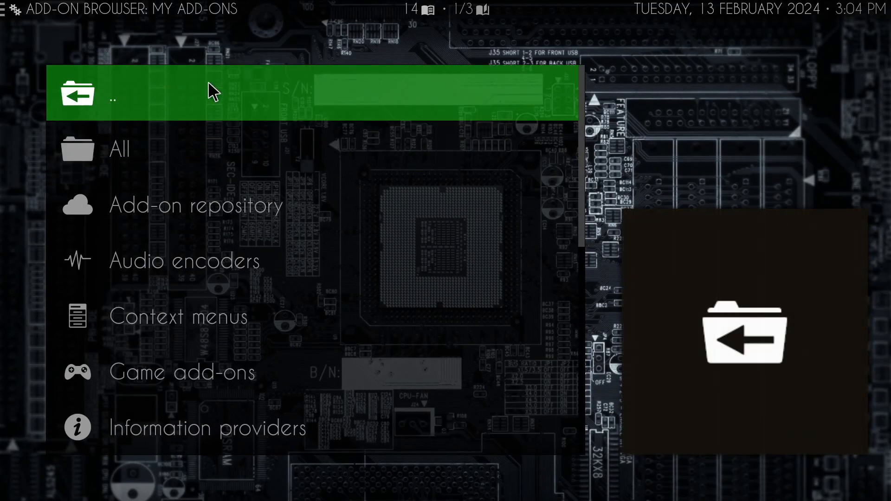
scroll(238, 239, "down", 7)
left_click(230, 318)
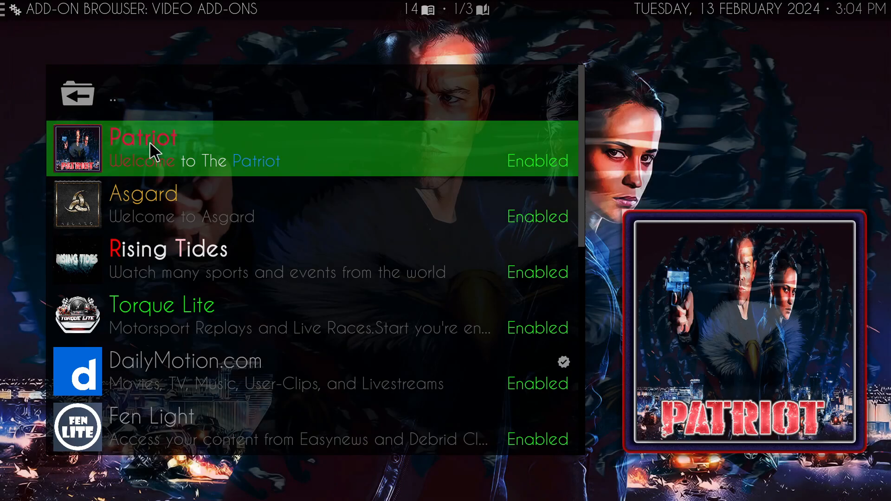
left_click(217, 156)
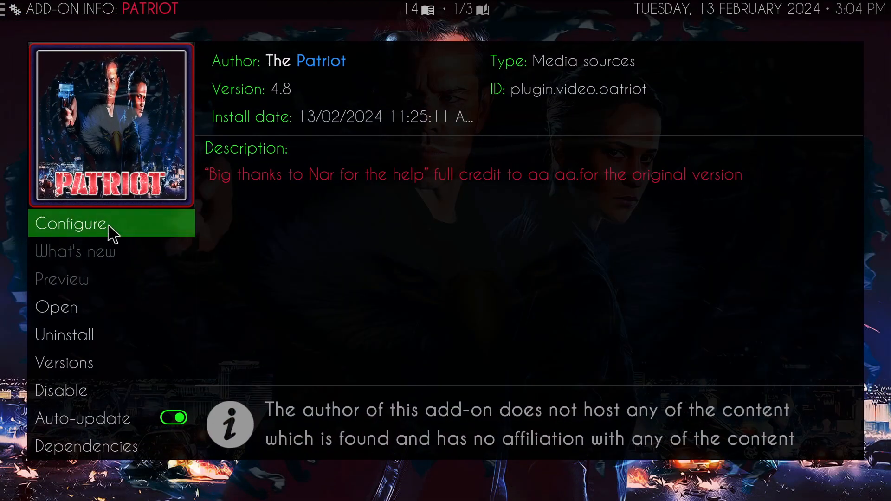
left_click(104, 218)
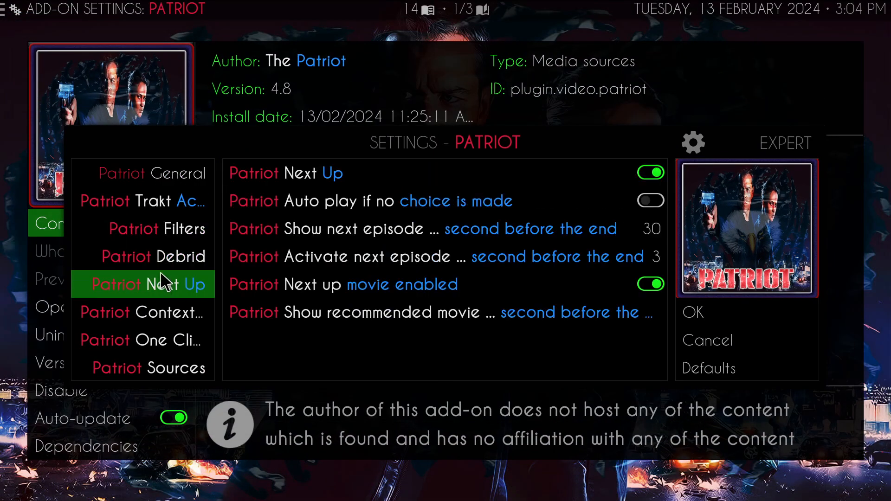
- Review the Patriot settings categories, including the Re-auth Real-Debrid option under Debrid, and return to the video add-ons list
mouse_move(162, 366)
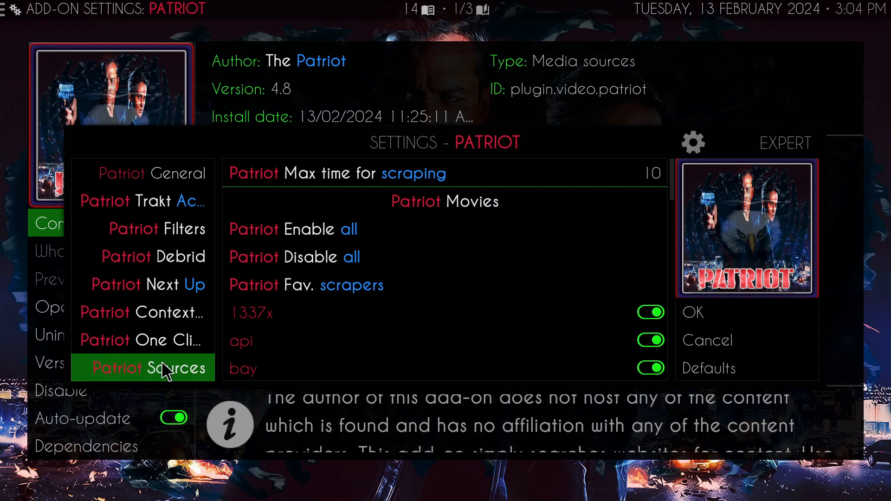
scroll(160, 368, "down", 1)
scroll(176, 369, "down", 2)
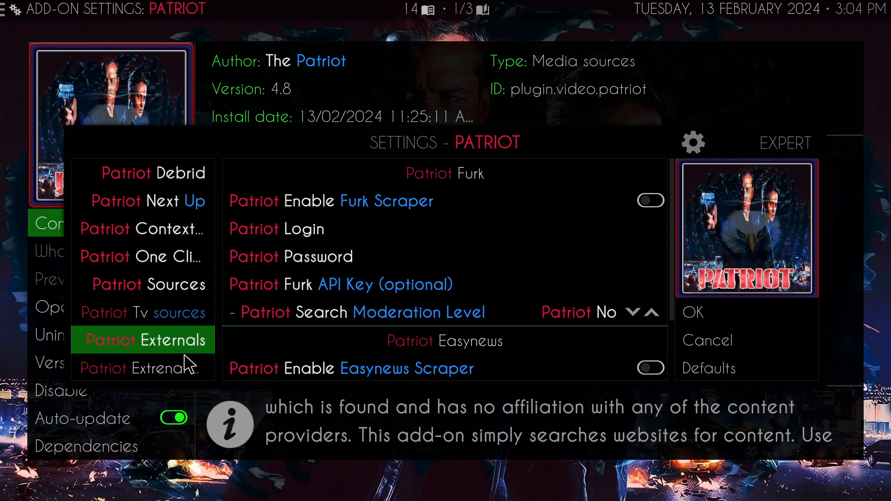
scroll(179, 350, "down", 3)
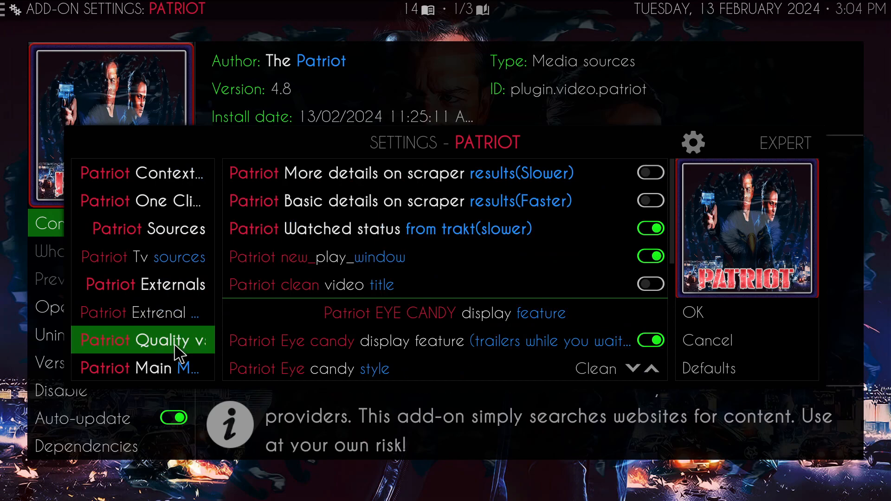
scroll(181, 357, "up", 5)
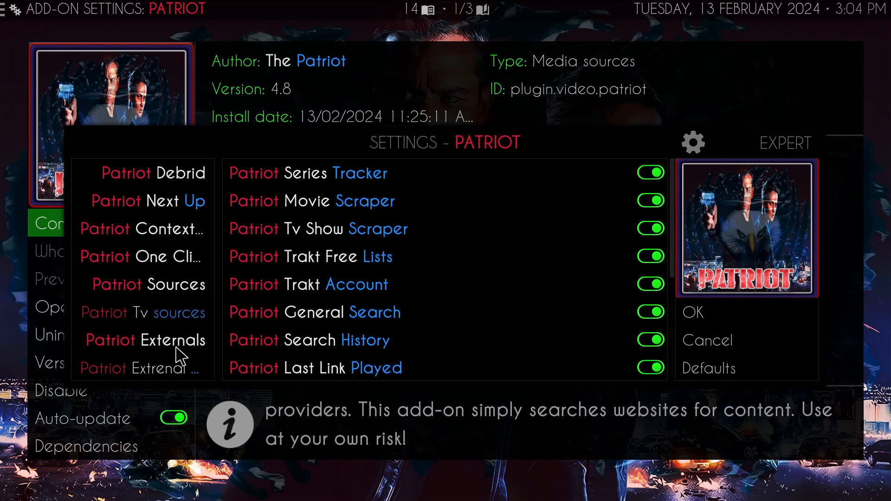
mouse_move(176, 336)
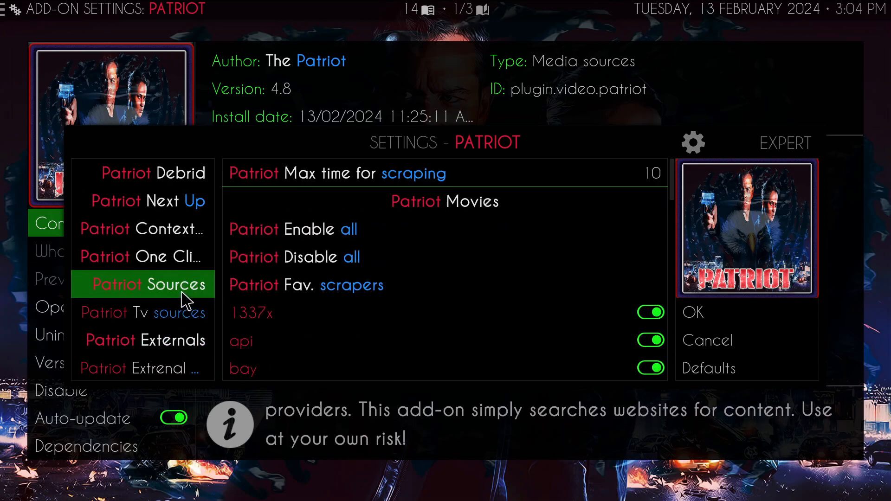
mouse_move(182, 256)
scroll(185, 258, "up", 3)
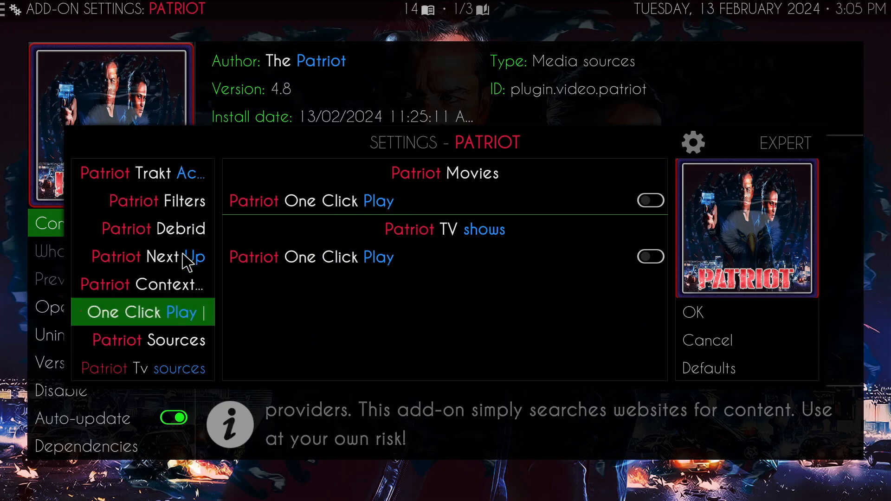
key("Right")
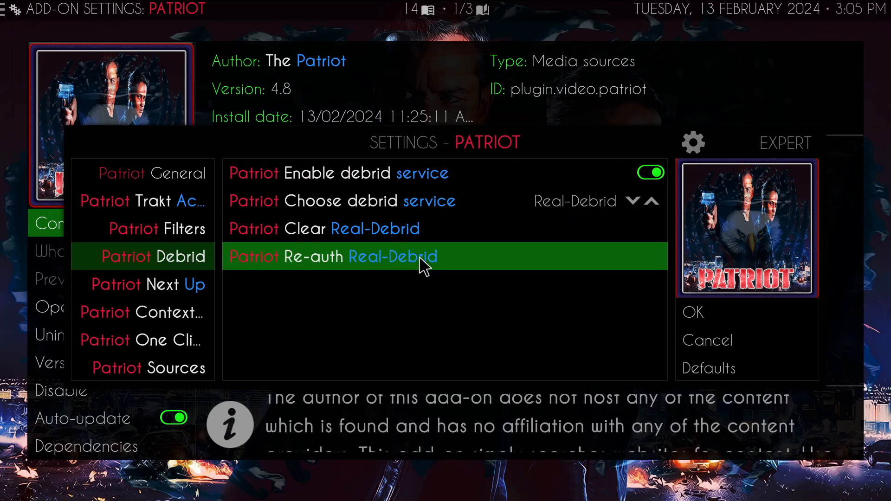
left_click(722, 313)
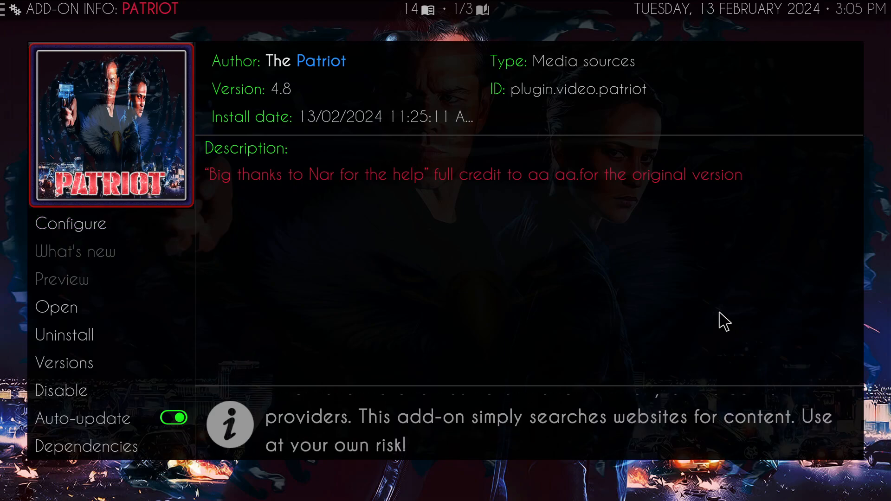
key("Escape")
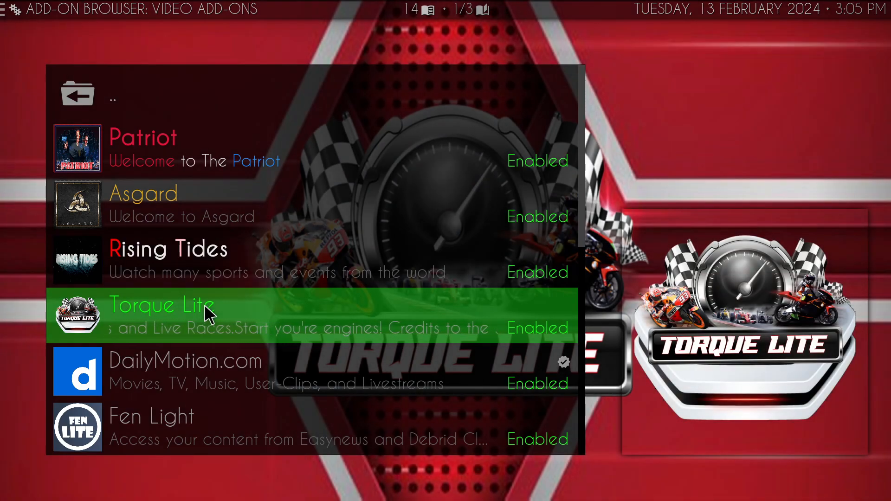
- Open the Torque Lite add-on to look over its contents, and return to the video add-ons list
left_click(205, 312)
left_click(99, 303)
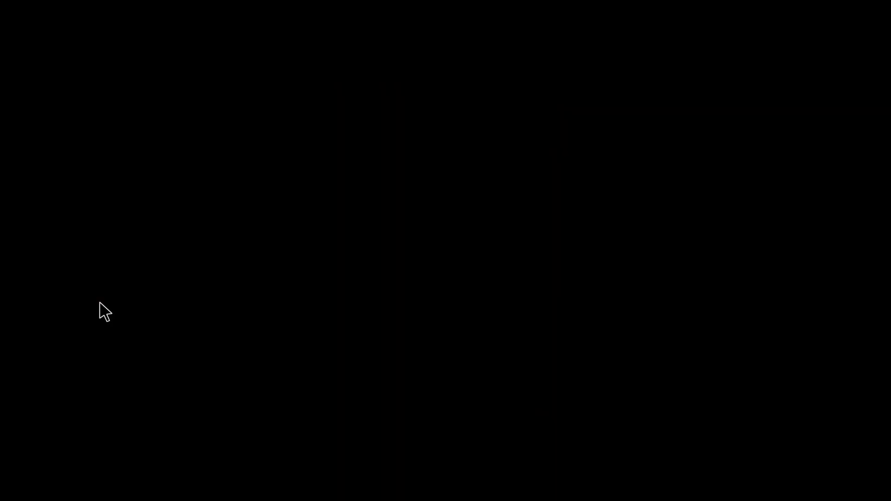
scroll(210, 352, "down", 4)
scroll(179, 139, "up", 4)
left_click(159, 94)
right_click(322, 36)
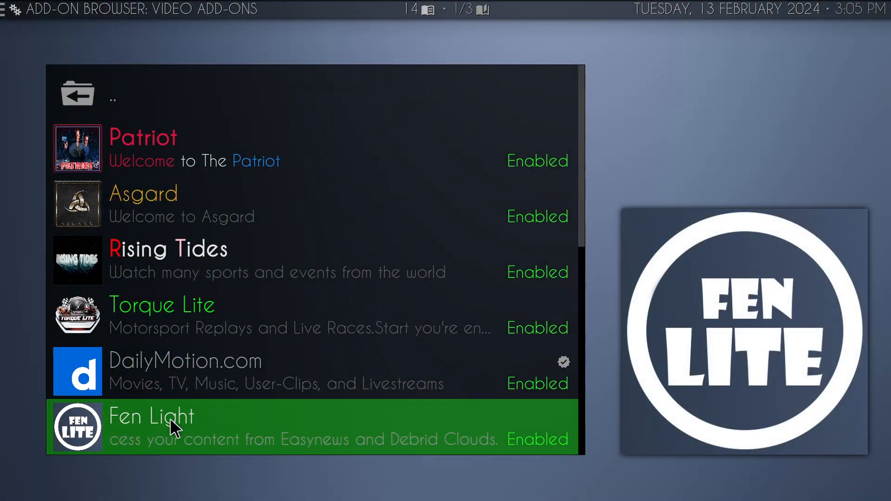
- Open the Fen Light add-on and bring up its own settings window from its tools
left_click(169, 418)
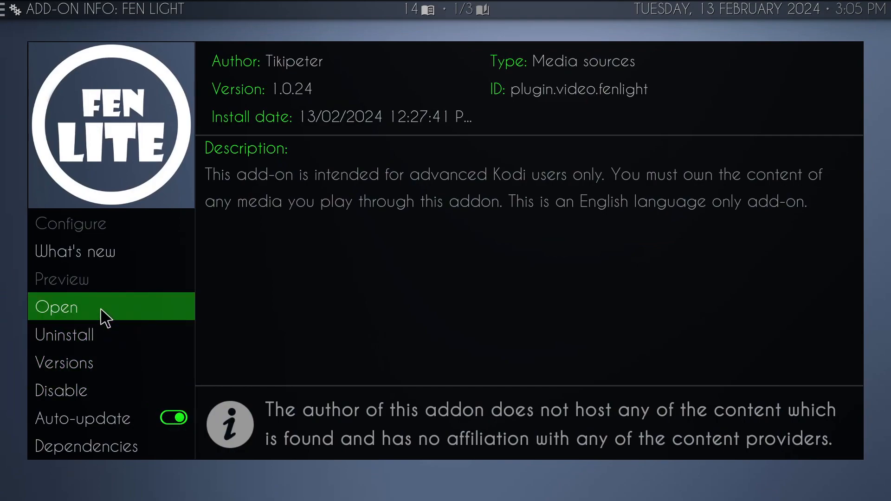
left_click(100, 307)
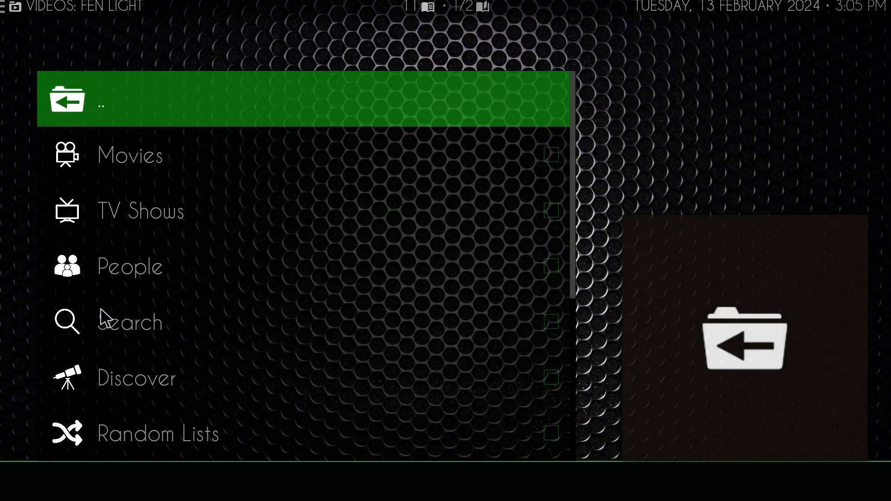
scroll(107, 295, "down", 5)
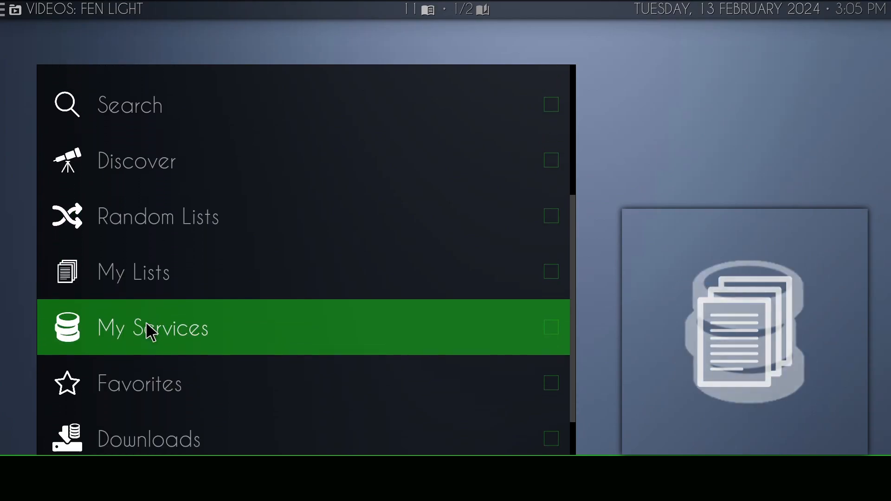
left_click(159, 423)
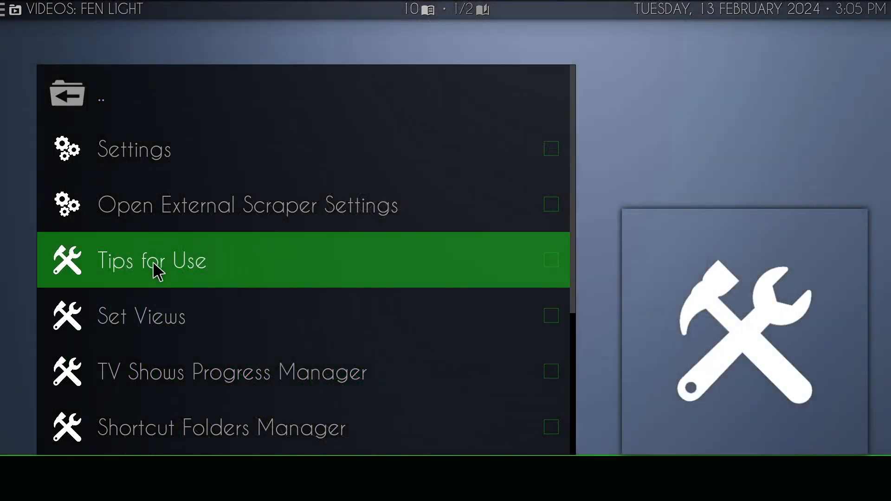
left_click(130, 157)
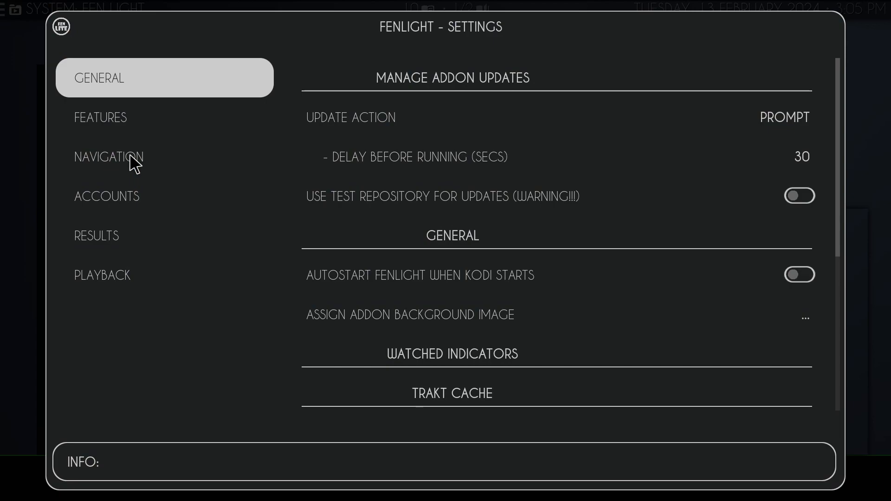
- Browse the Fen Light settings categories to Accounts and look over its external scraper options
key("Down")
key("Down")
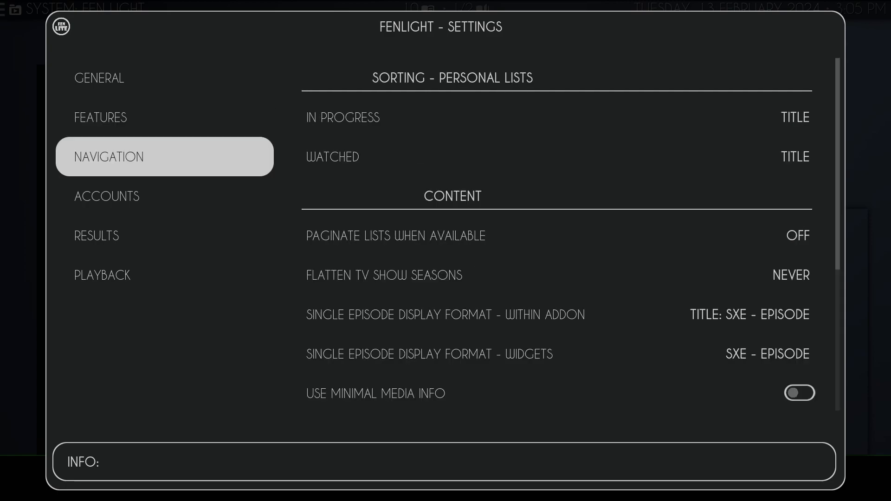
key("Down")
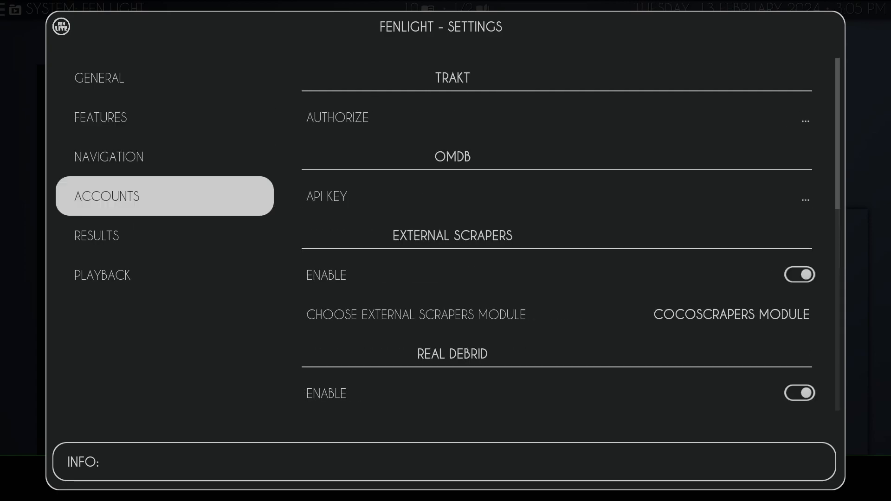
key("Right")
key("Down")
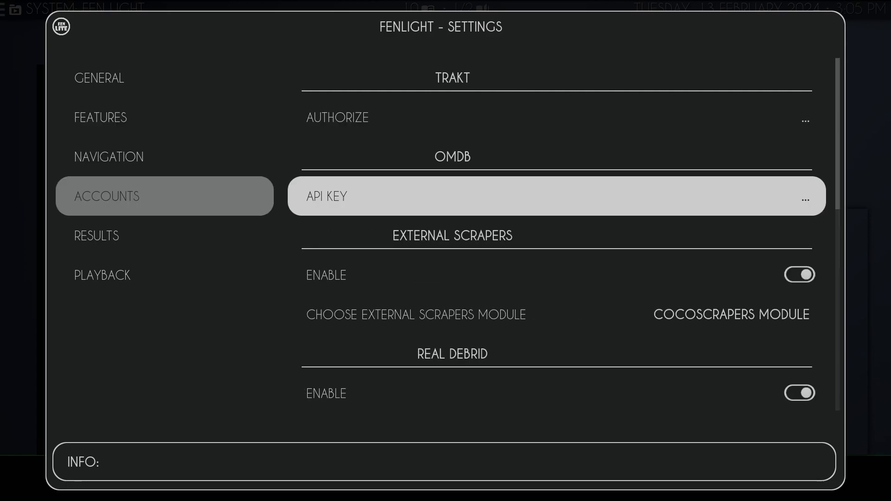
key("Down")
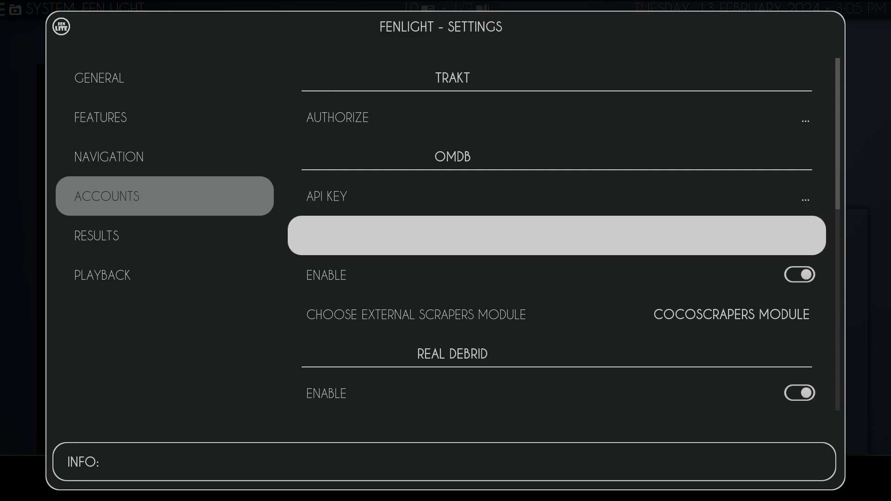
key("Up")
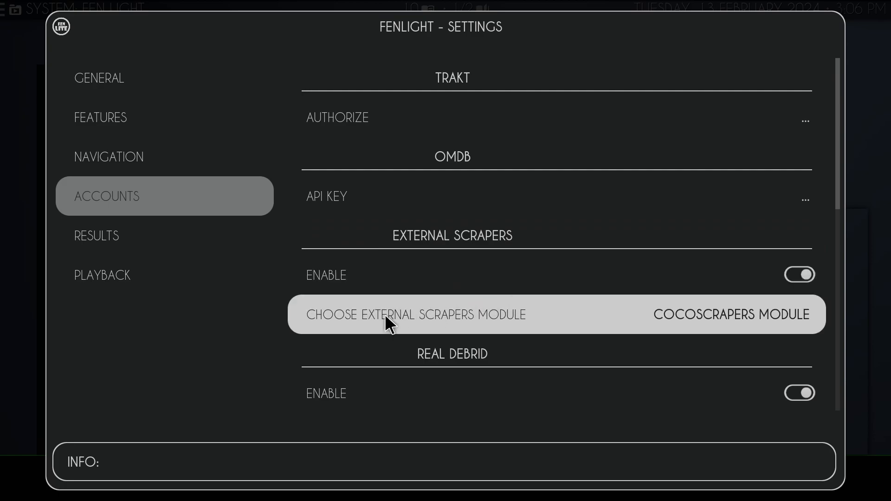
- Set CocoScrapers Module as Fen Light's external scrapers module
left_click(531, 314)
key("Down")
key("Down")
key("Down")
key("Down")
key("Down")
key("Down")
key("Down")
key("Down")
key("Down")
key("Down")
key("Down")
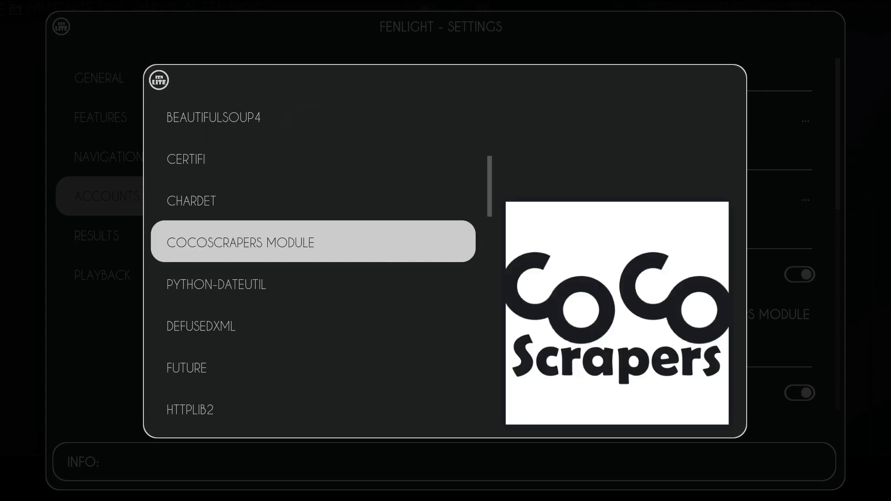
key("Return")
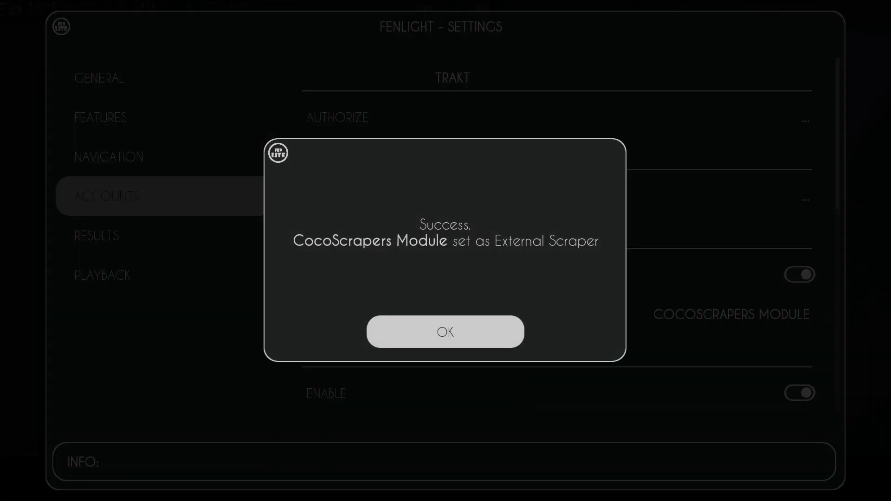
key("Return")
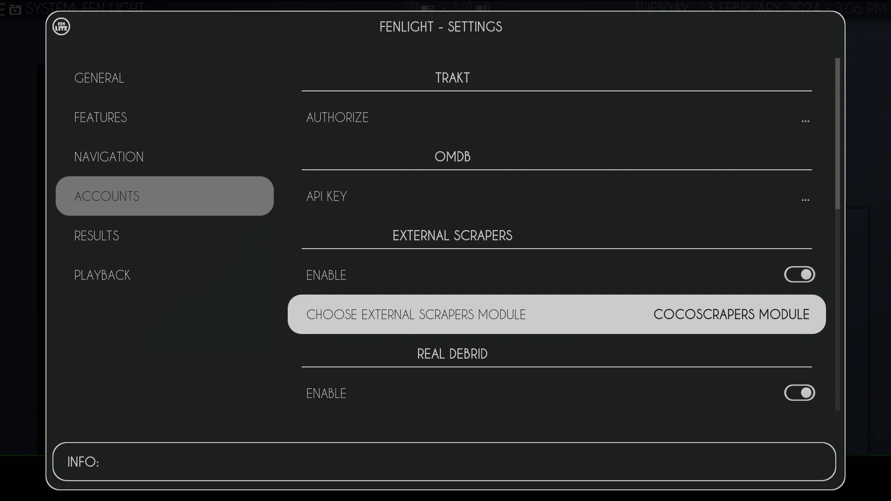
- Examine the Real Debrid authorization entry in Fen Light's accounts and return to the video add-ons list
key("Down")
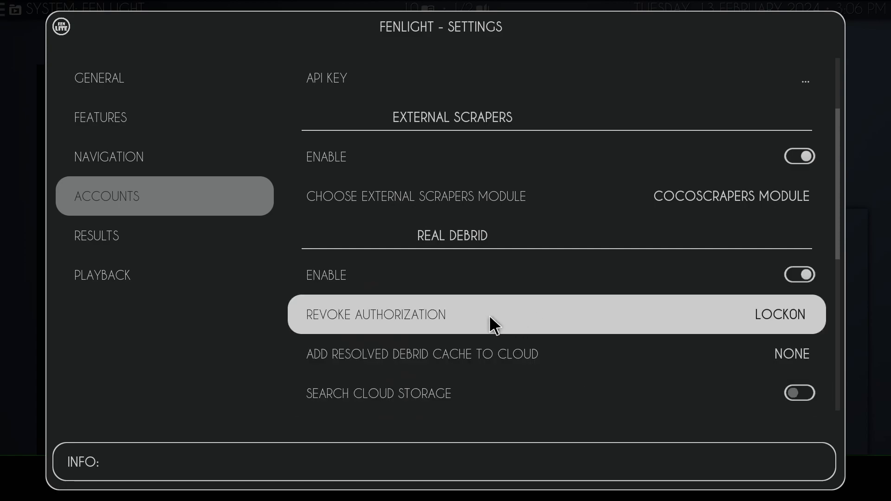
key("Escape")
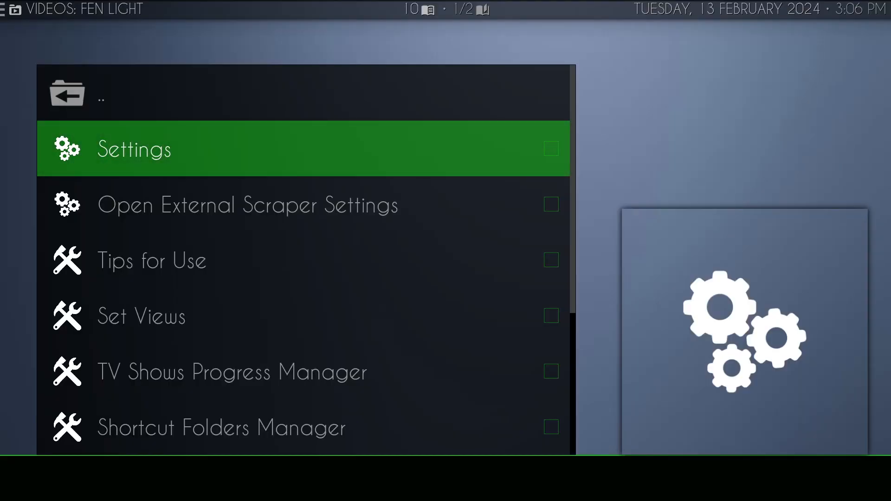
key("BackSpace")
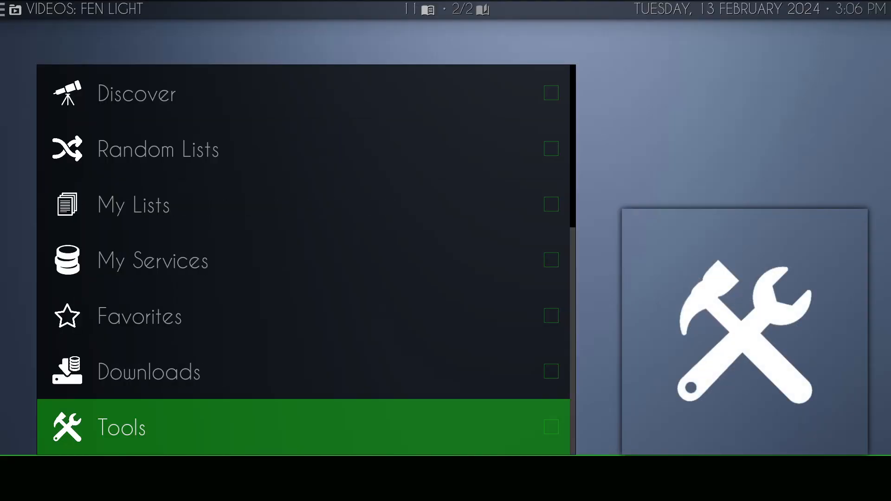
key("BackSpace")
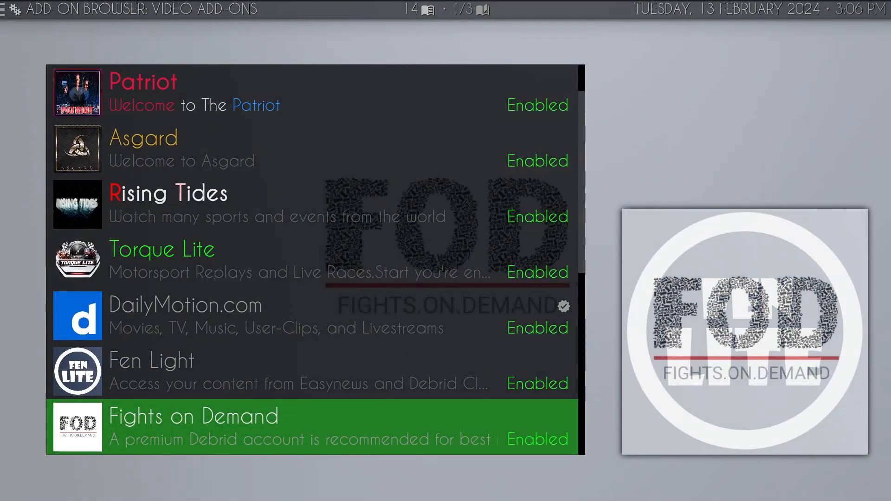
- Open the configuration of the Seren add-on from the installed video add-ons
key("Down")
key("Down")
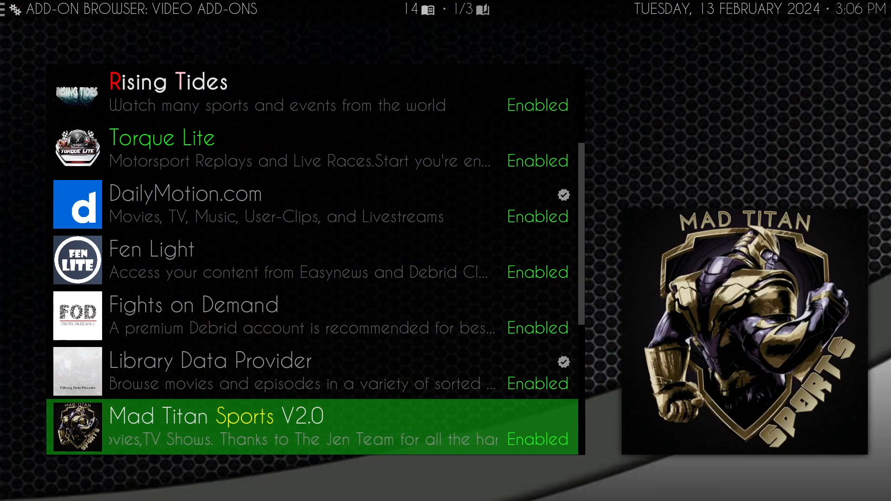
key("Down")
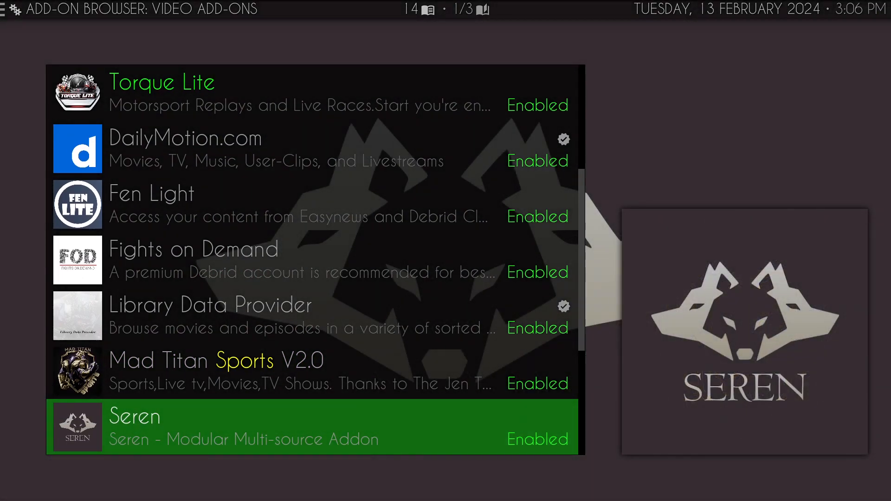
key("Return")
key("Return")
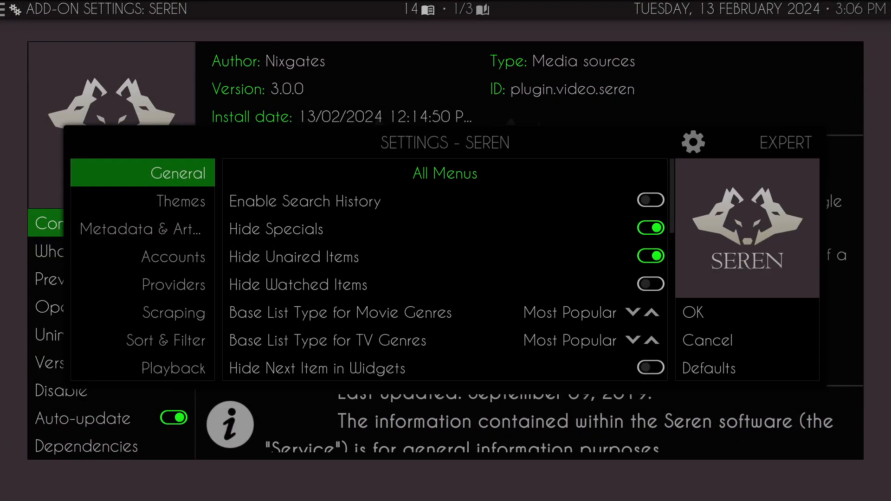
- Open the provider package manager from Seren's Providers settings
key("Down")
key("Down")
key("Down")
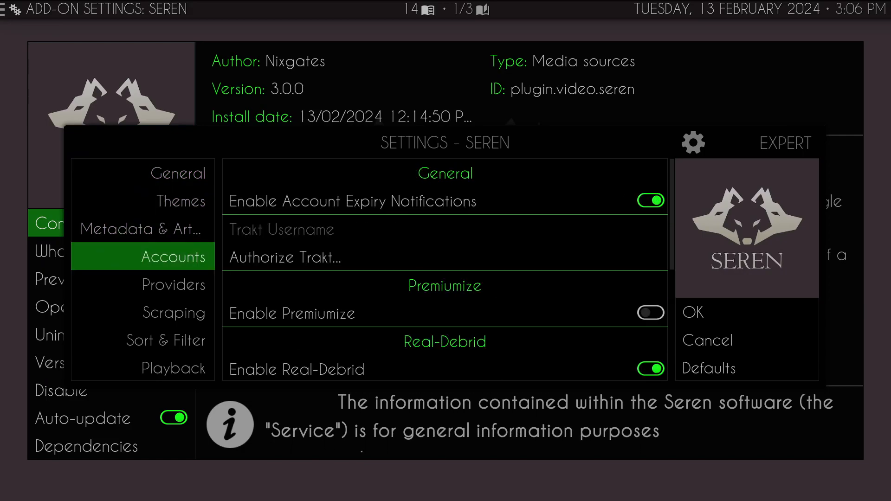
key("Down")
key("Right")
key("Down")
key("Down")
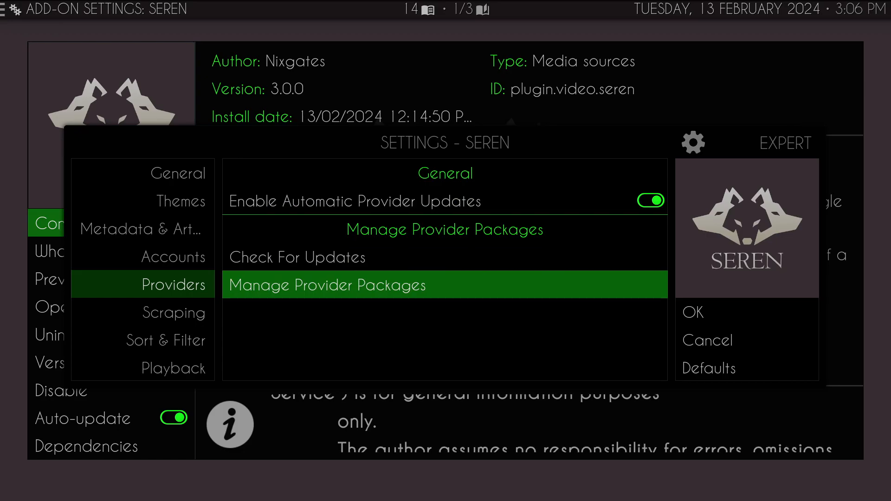
key("Return")
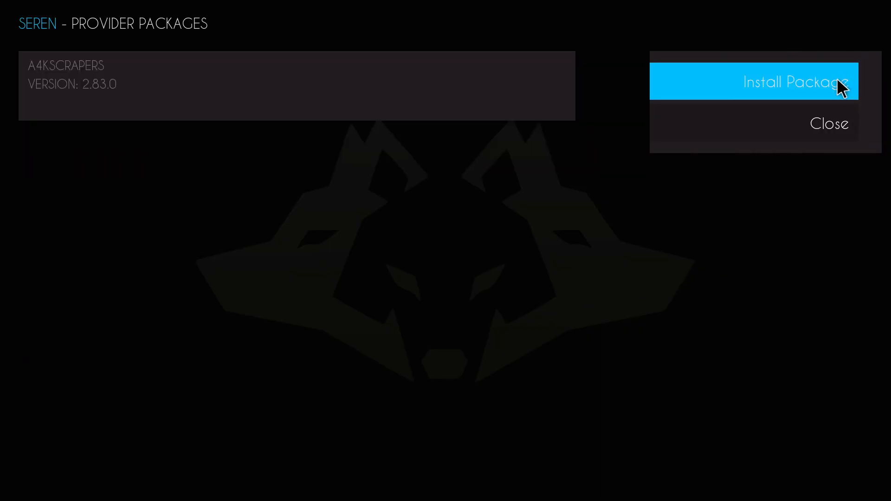
- Submit bit.ly/a4kscrapers as the web location for installing a Seren provider package, and leave the package manager
left_click(842, 88)
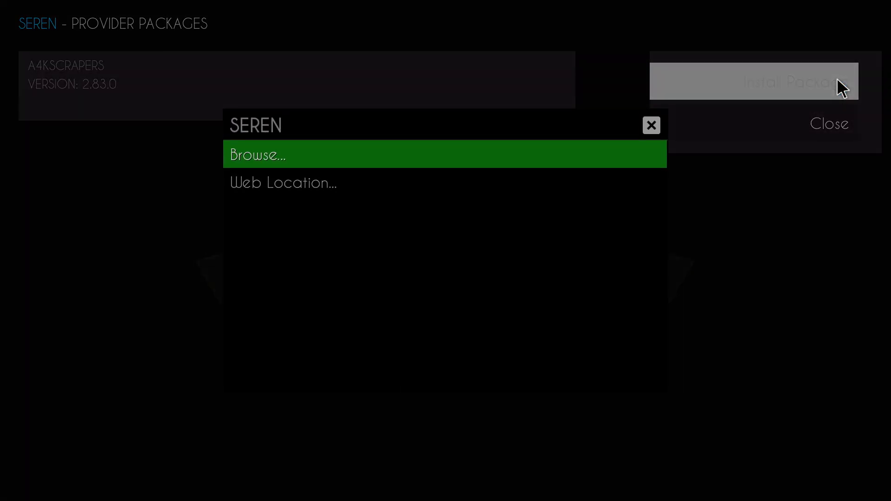
key("Down")
key("Return")
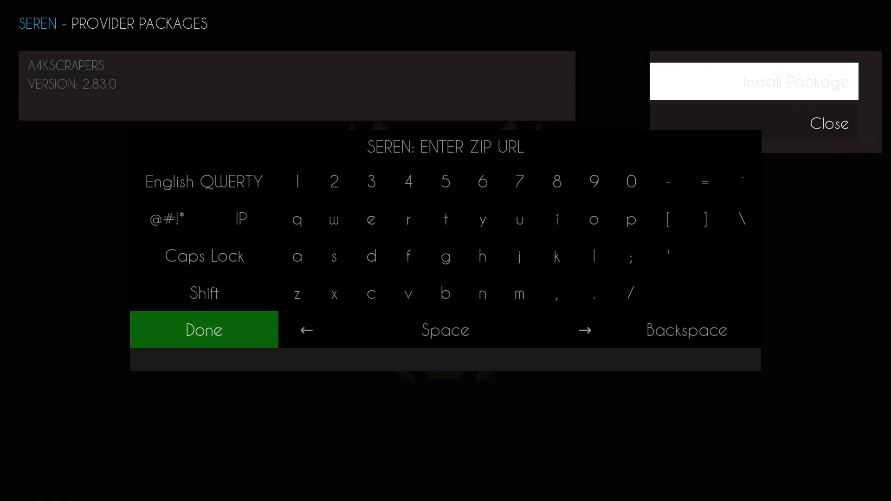
type("http://bit")
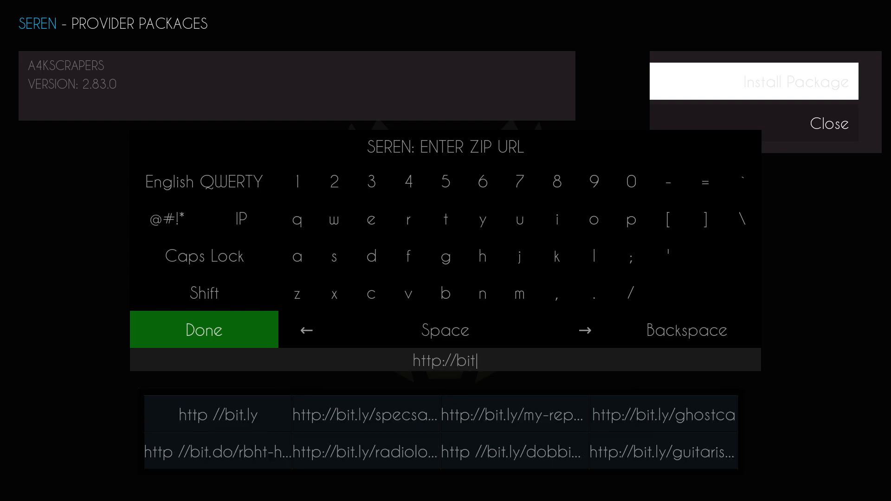
type(".ly/")
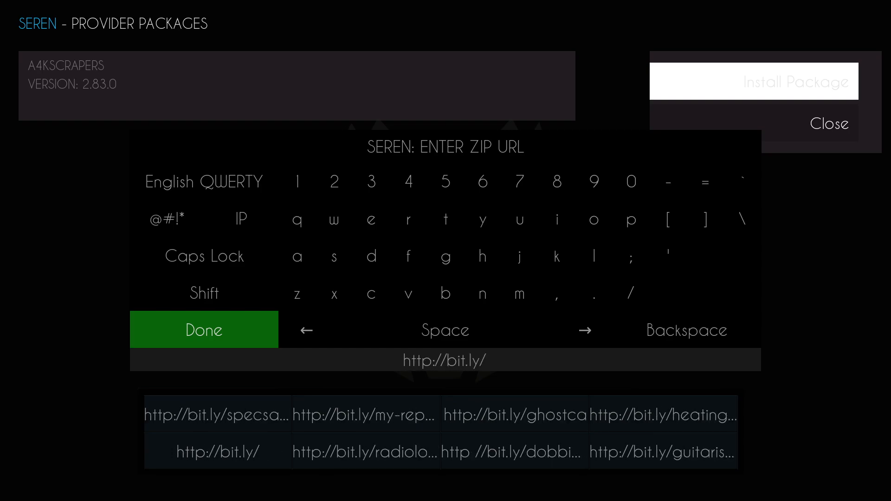
type("a4ks")
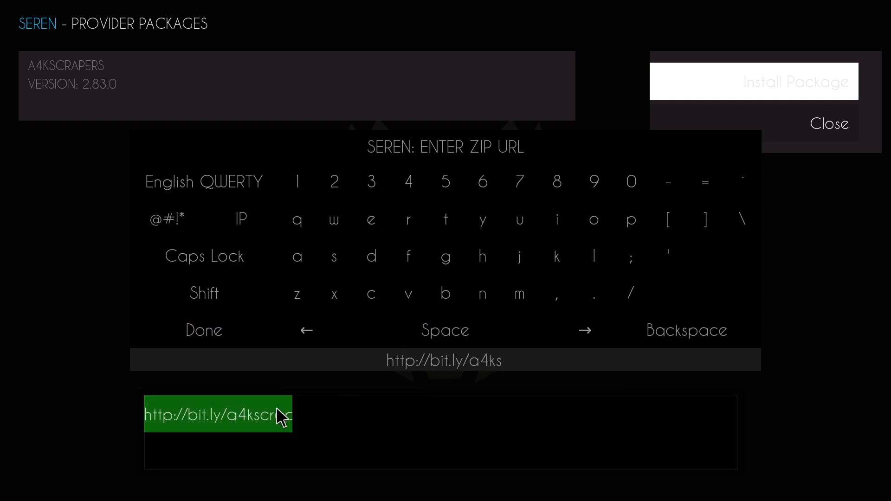
left_click(231, 420)
left_click(213, 344)
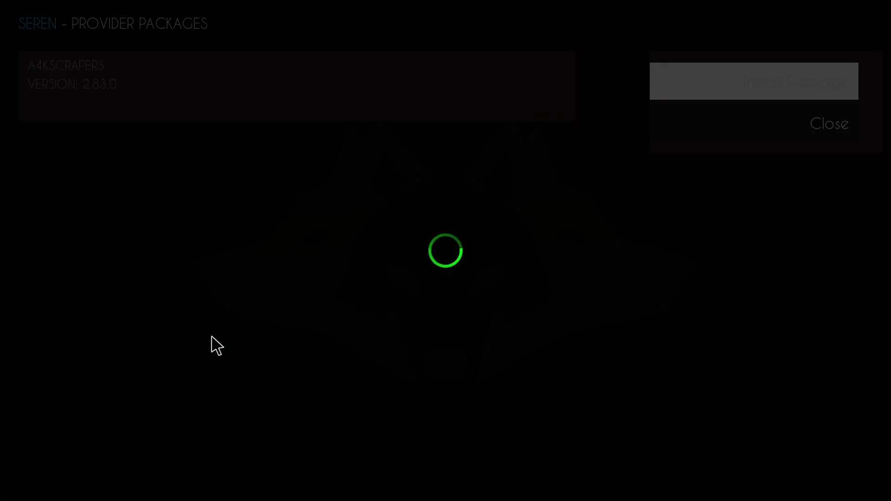
left_click(330, 338)
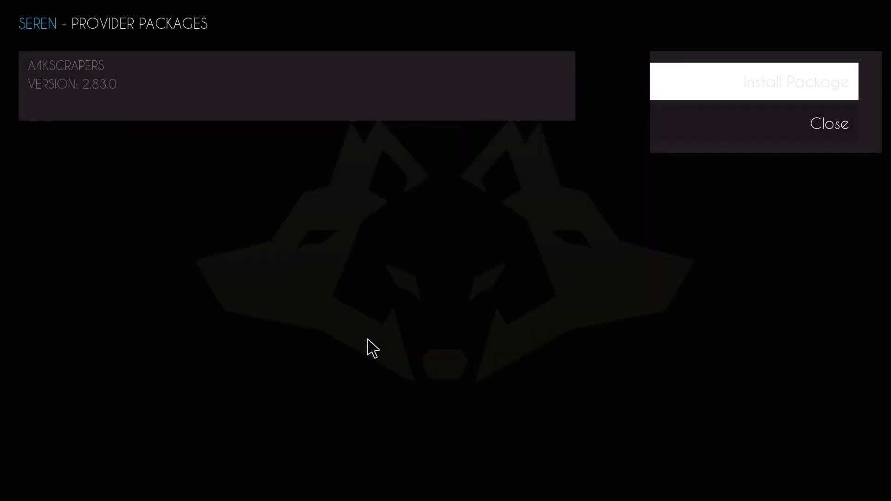
left_click(429, 342)
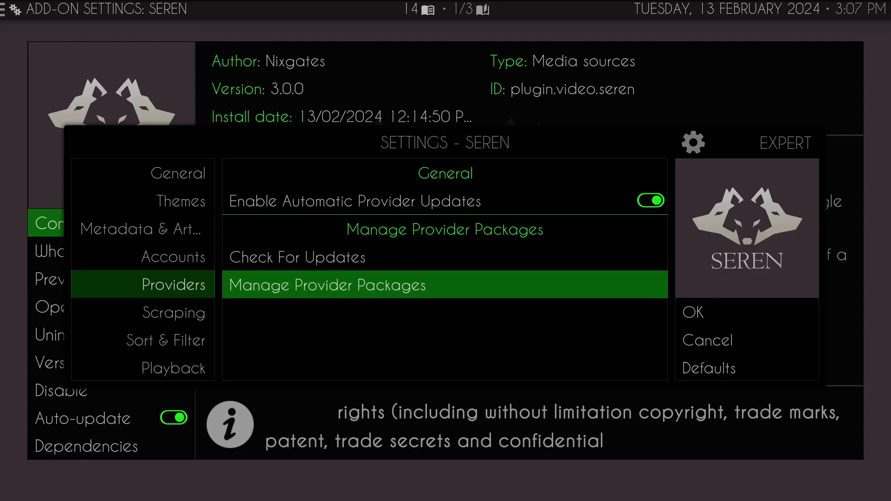
- Locate the Authorize Real-Debrid option in Seren's Accounts settings and return to the video add-ons list
key("Up")
key("Left")
key("Up")
key("Right")
key("Down")
key("Down")
key("Down")
key("Down")
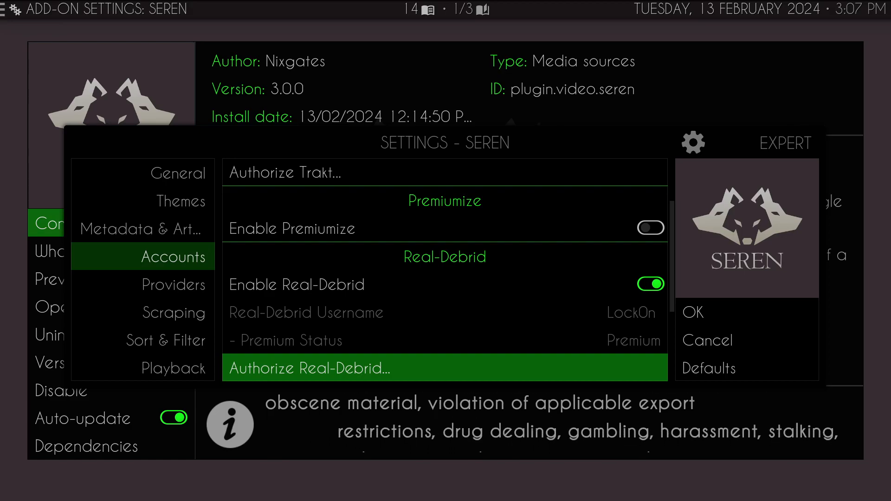
key("Escape")
key("Escape")
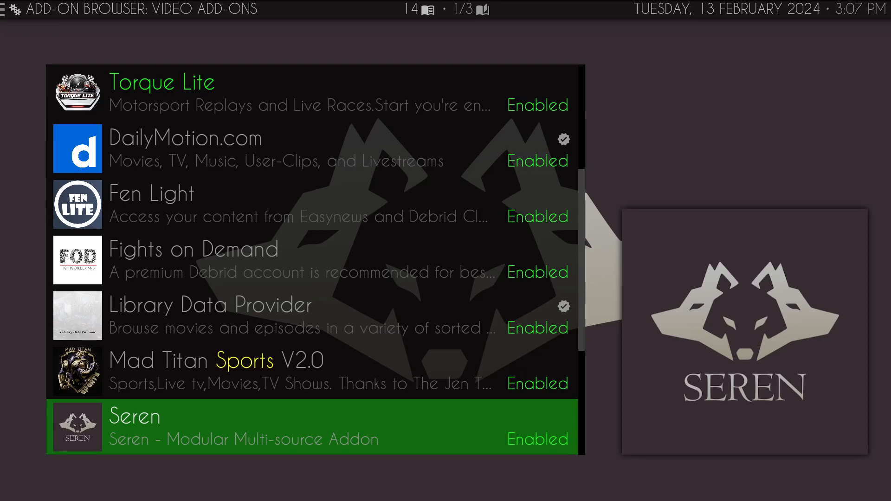
- Open the configuration of the Umbrella add-on from the installed video add-ons
key("Down")
key("Down")
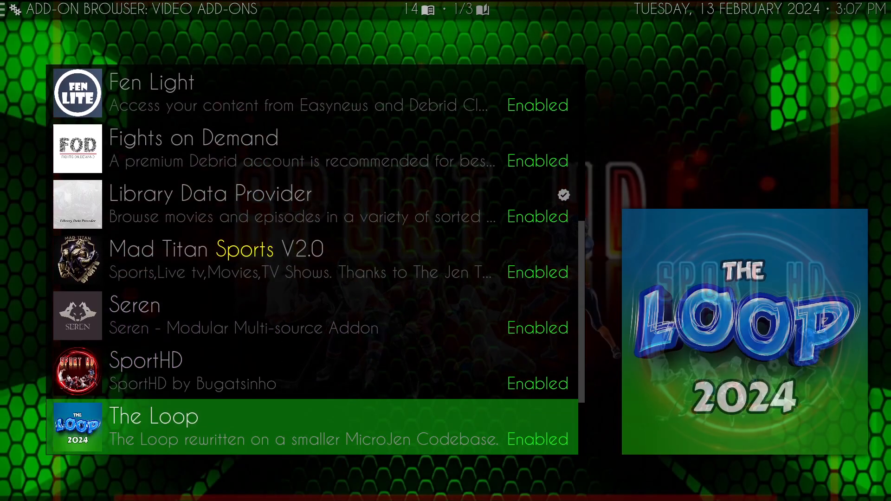
key("Down")
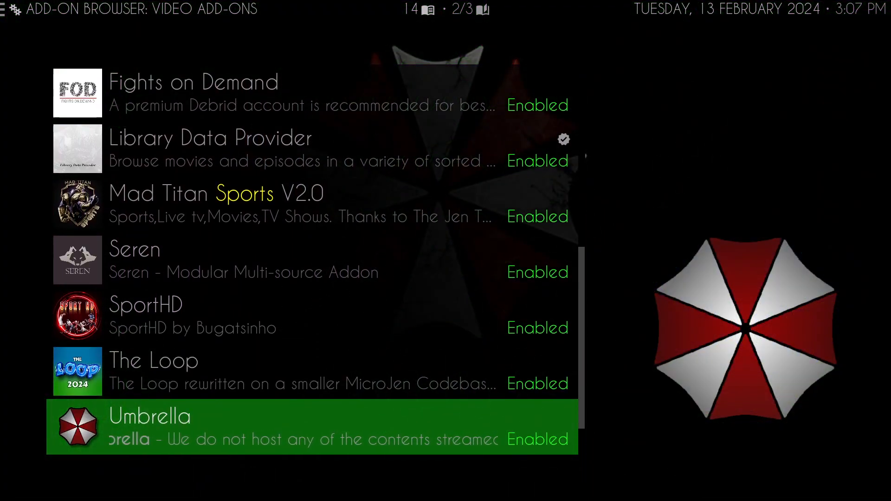
key("Return")
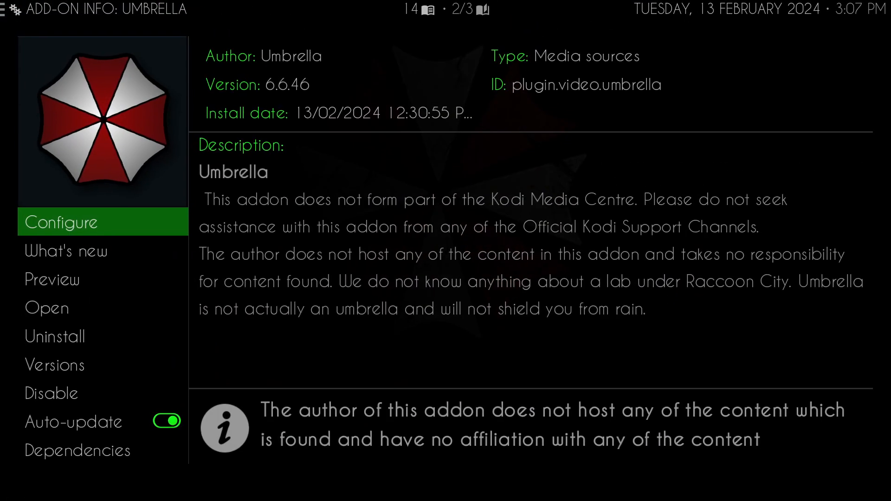
key("Return")
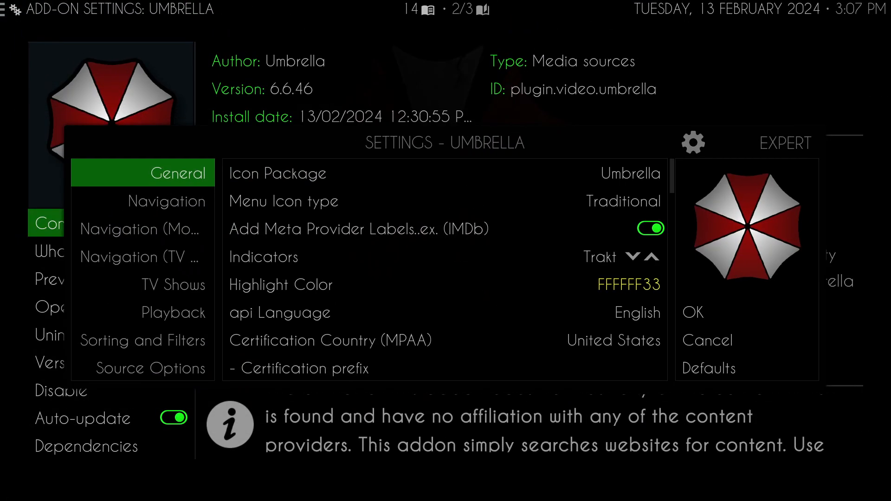
- Review Umbrella's settings categories and locate the Real-Debrid authorization option under Accounts(Debrid)
key("Down")
key("Down")
key("Down")
key("Down")
key("Down")
key("Down")
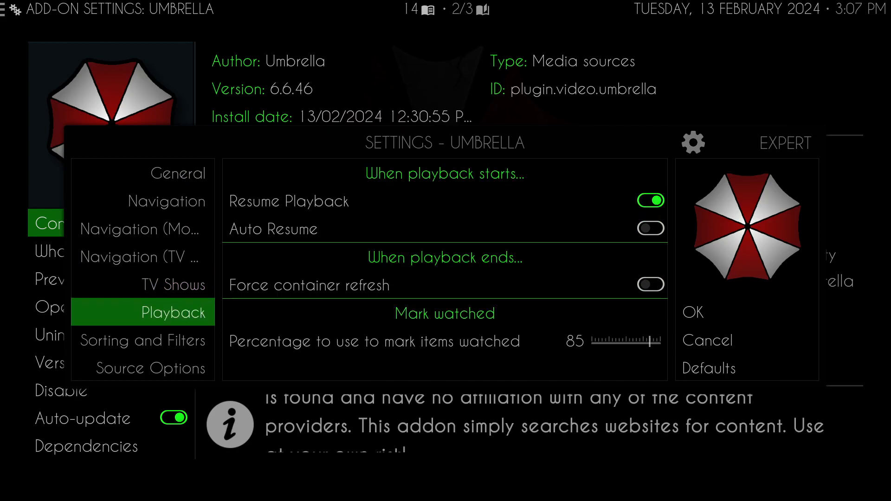
key("Down")
key("Down")
key("Down")
key("Down")
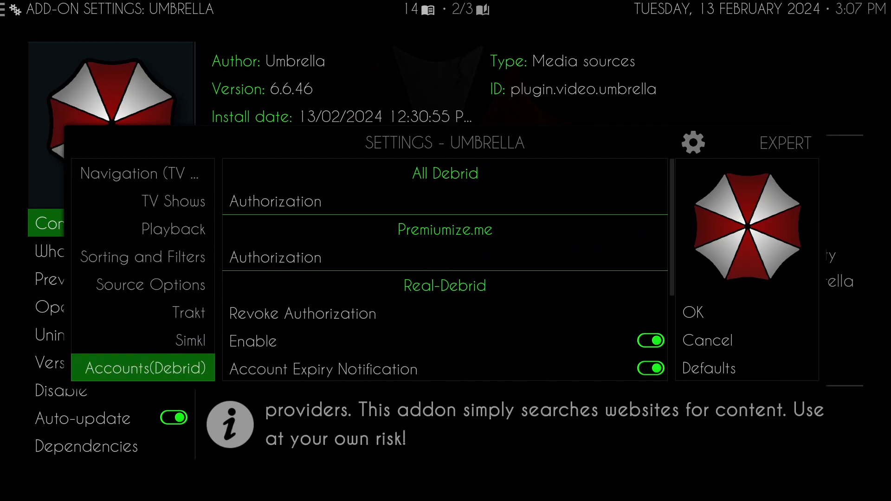
key("Right")
key("Down")
key("Down")
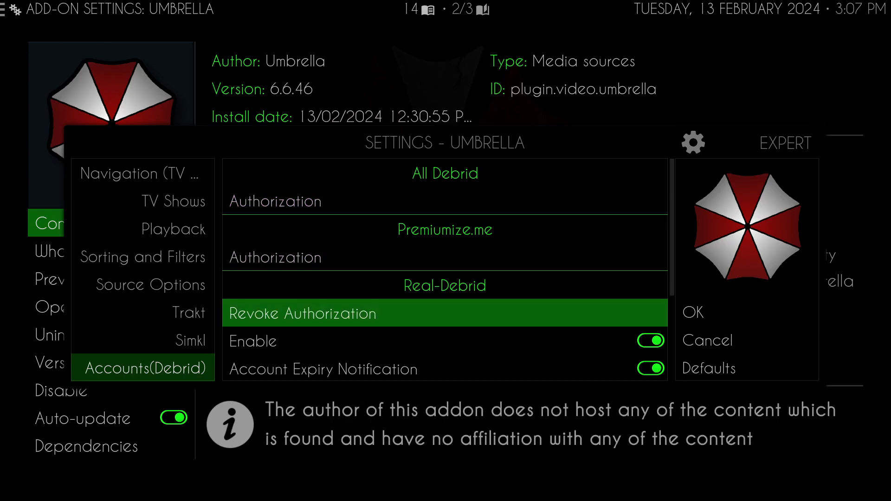
- Set CocoScrapers Module as the external provider in Umbrella's Providers settings
key("Left")
key("Down")
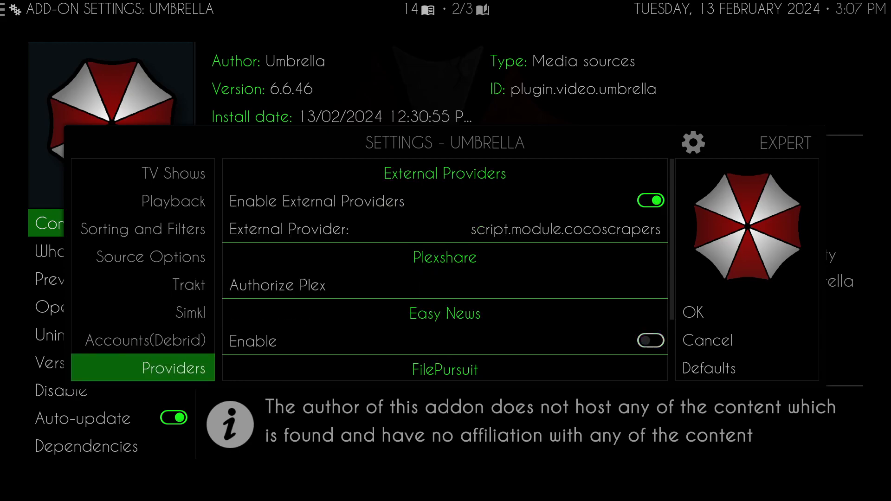
key("Right")
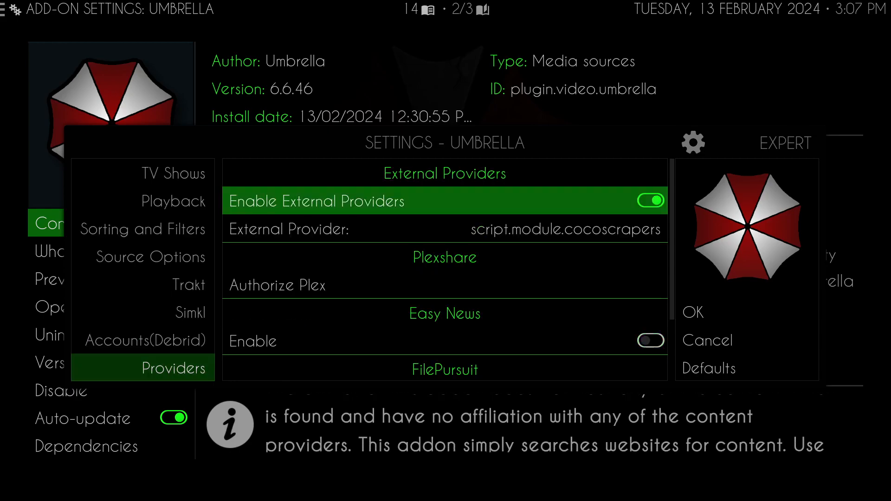
key("Down")
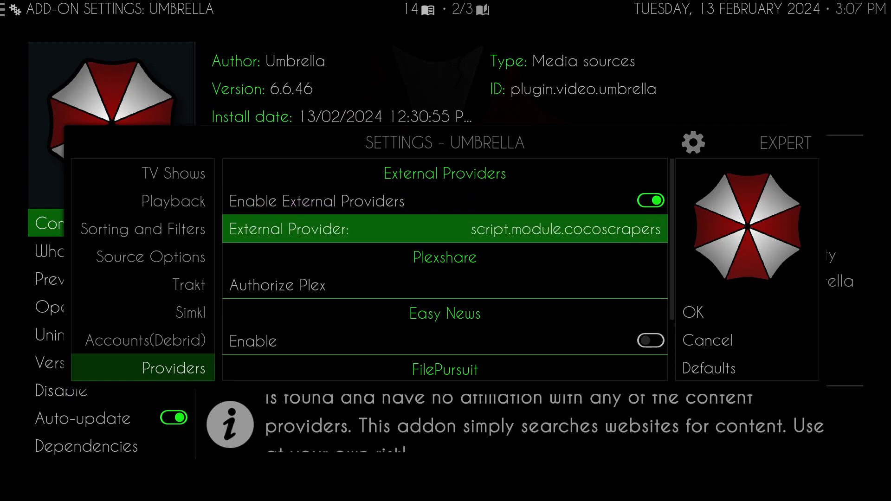
key("Return")
key("Down")
key("Down")
key("Down")
key("Down")
key("Down")
key("Down")
key("Down")
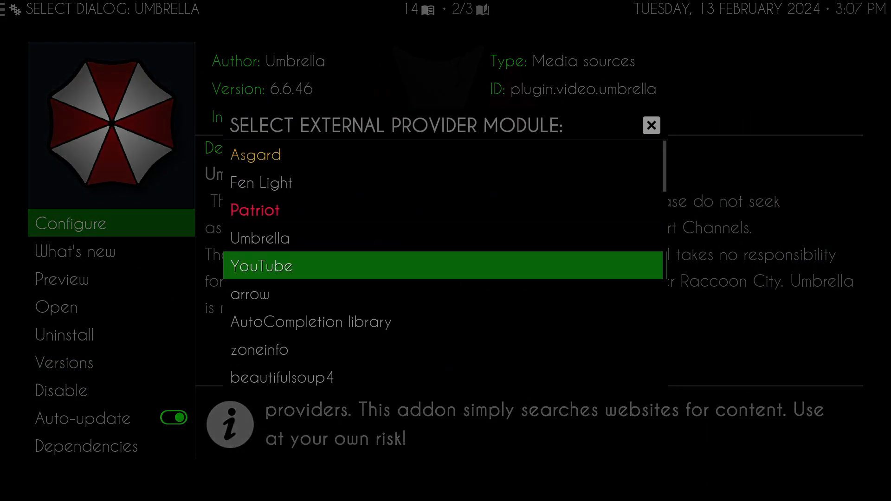
key("Down")
key("Down")
key("Down")
key("Down")
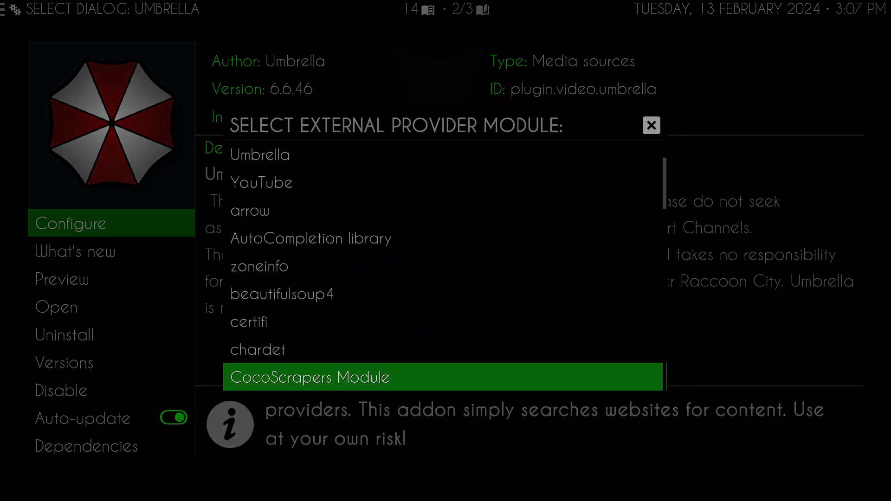
key("Return")
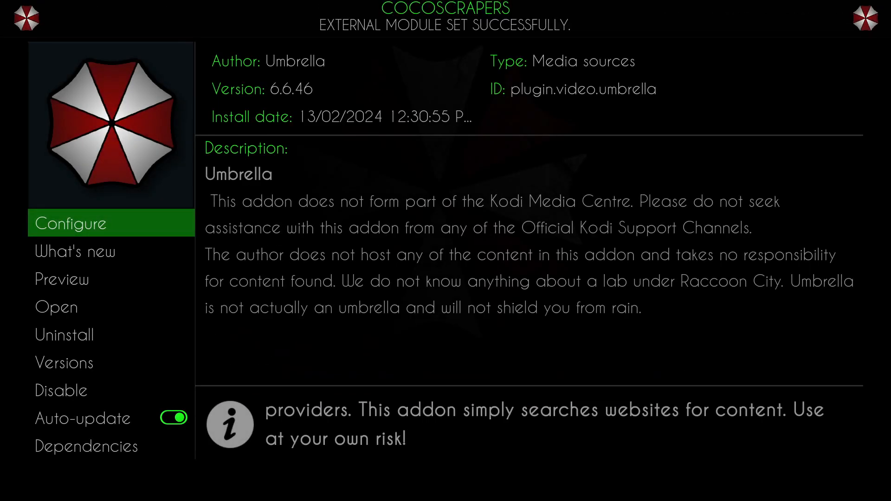
- Leave Umbrella's information page and return from the video add-ons to the list of installed add-on categories
key("Escape")
key("Down")
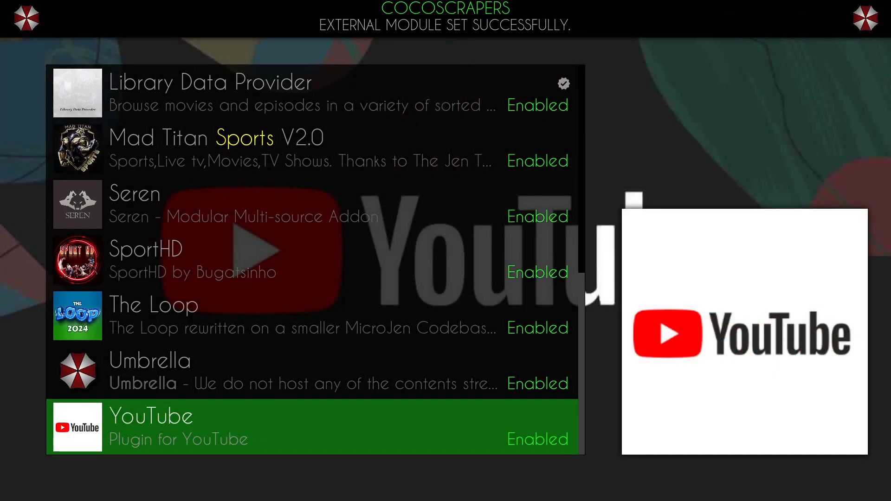
key("Down")
key("Return")
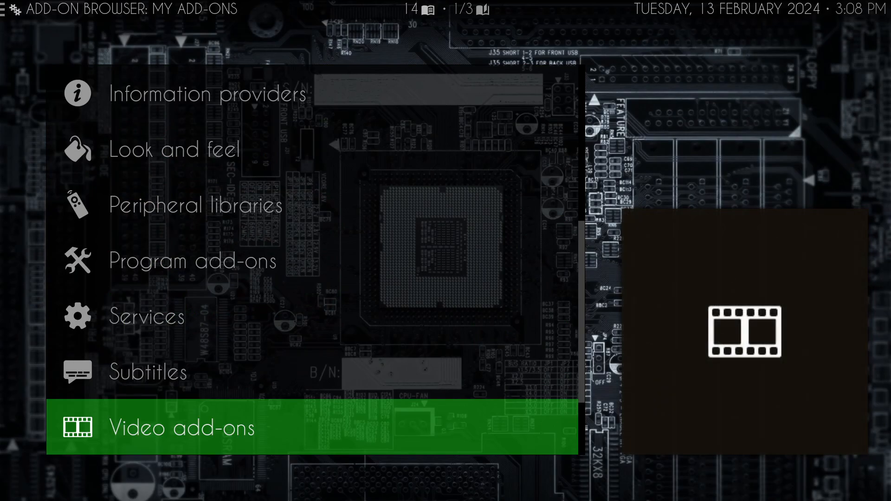
key("Up")
key("Return")
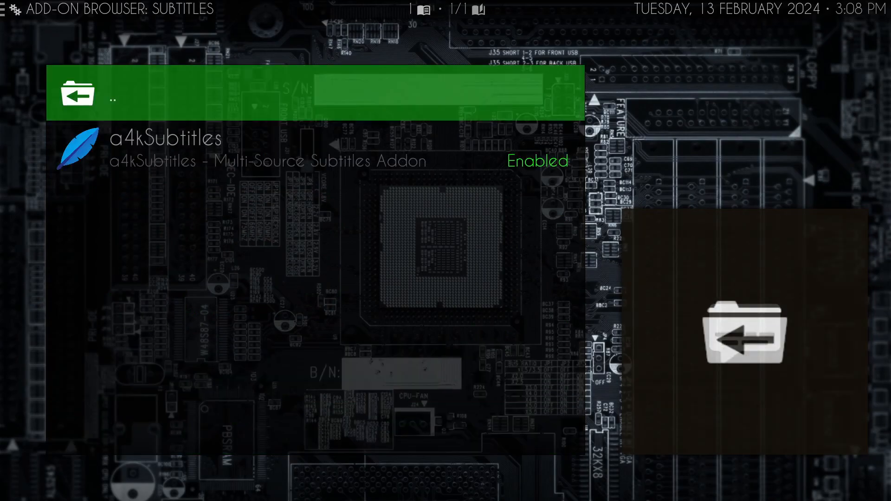
key("Return")
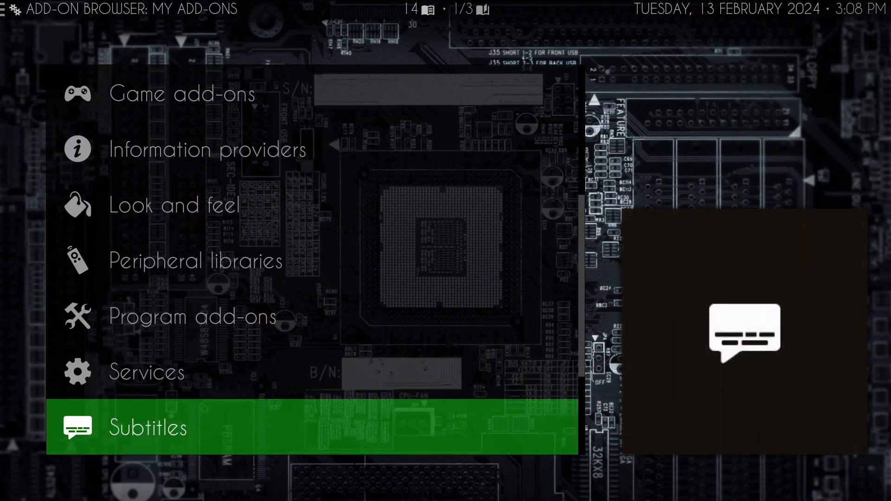
- Open the Program add-ons category of the installed add-ons
key("Up")
key("Up")
key("Return")
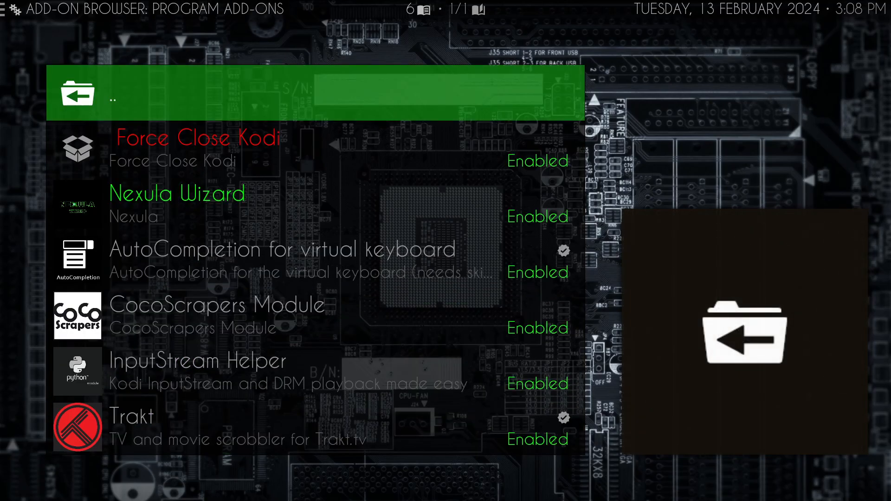
- Look through the installed program add-ons, including Nexula Wizard, CocoScrapers Module and Trakt, and return to the add-on browser's main list
key("Down")
key("Down")
key("Down")
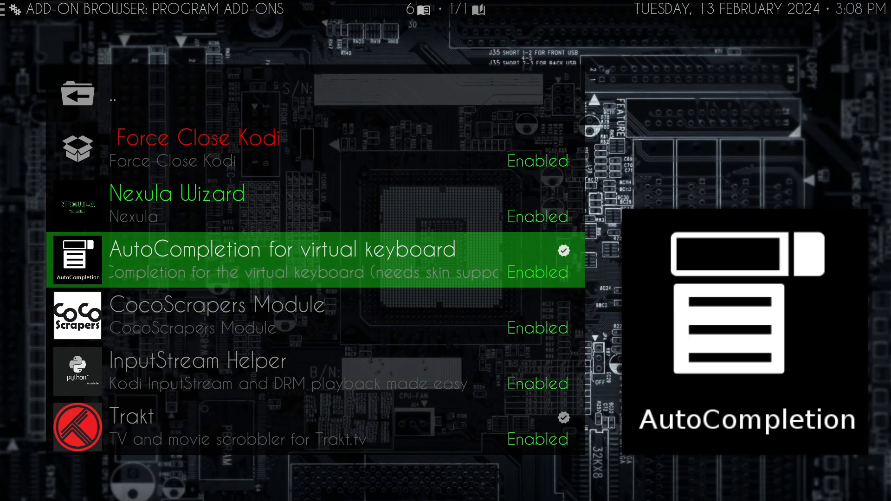
key("Down")
key("Down")
key("Down")
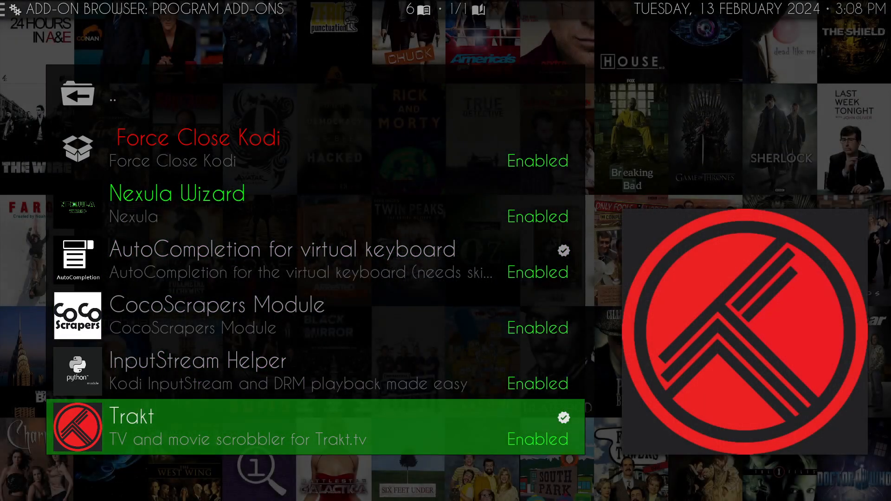
key("Down")
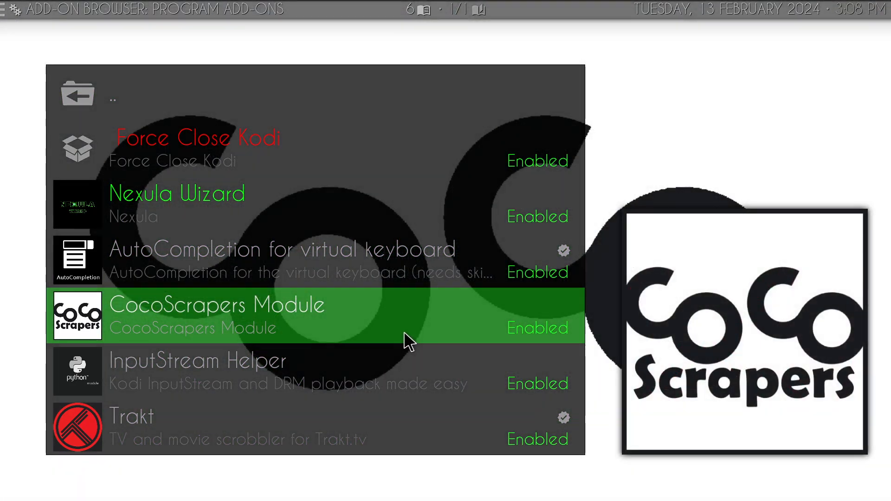
key("Up")
key("Up")
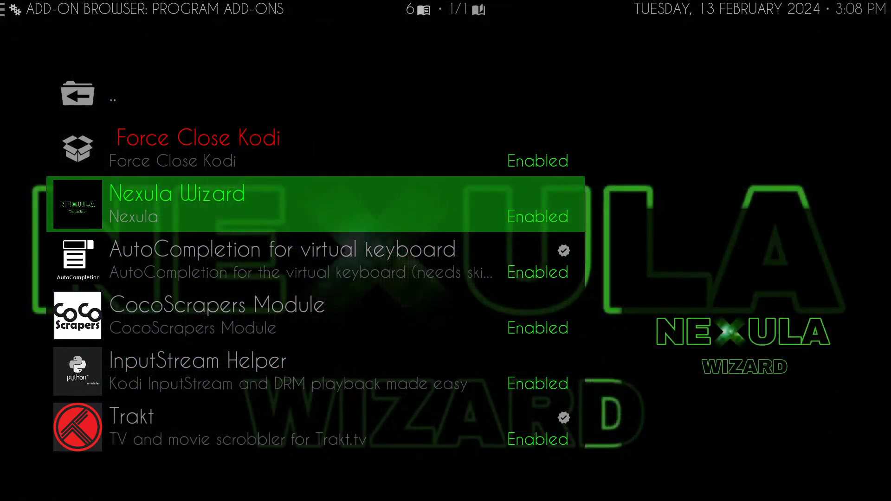
key("BackSpace")
key("BackSpace")
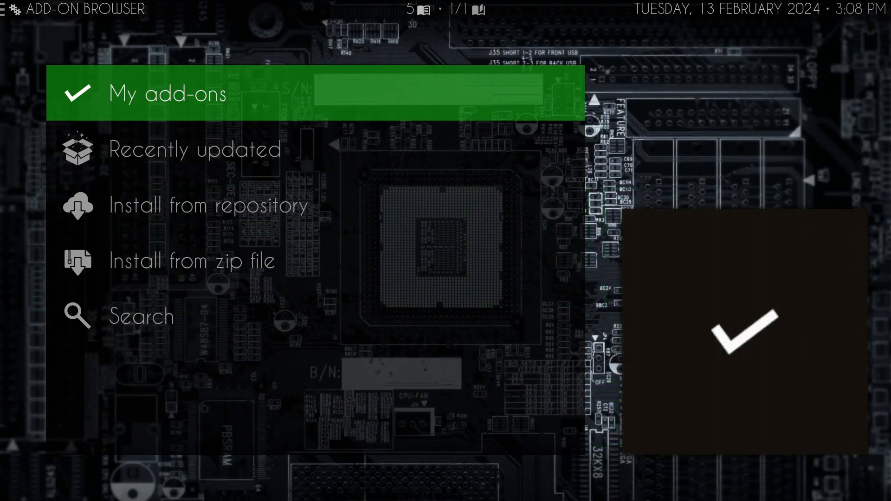
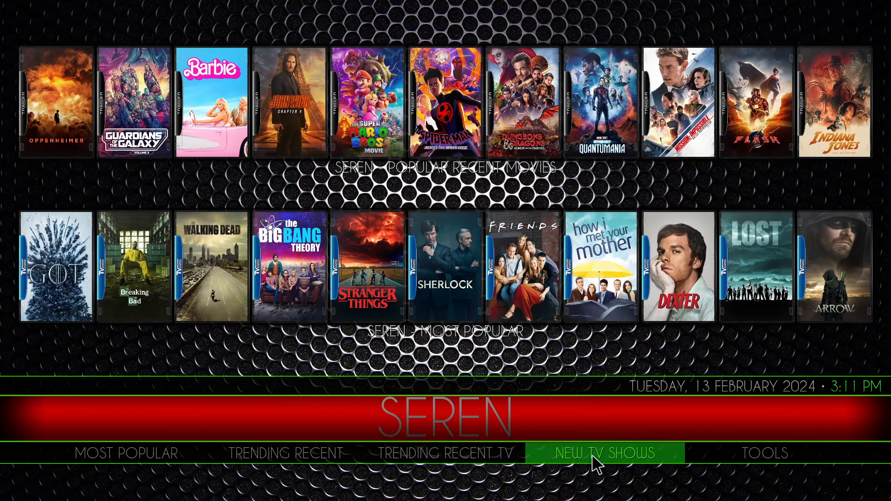
- Open Gladiators (AU) from Seren's New TV Shows list and play the Premiere episode of Season 1
left_click(599, 466)
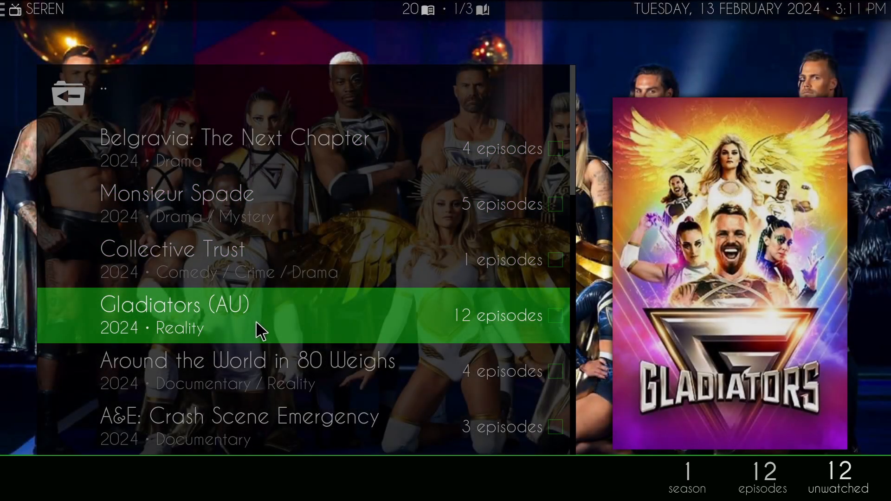
left_click(262, 330)
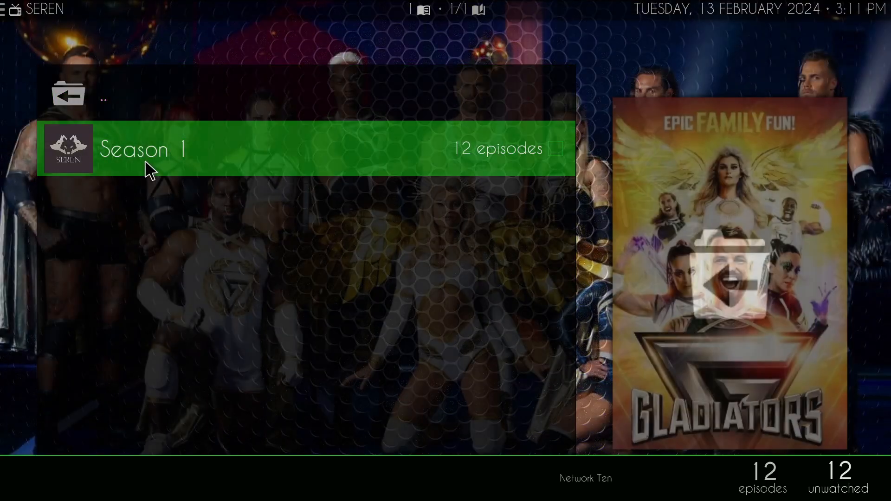
left_click(145, 162)
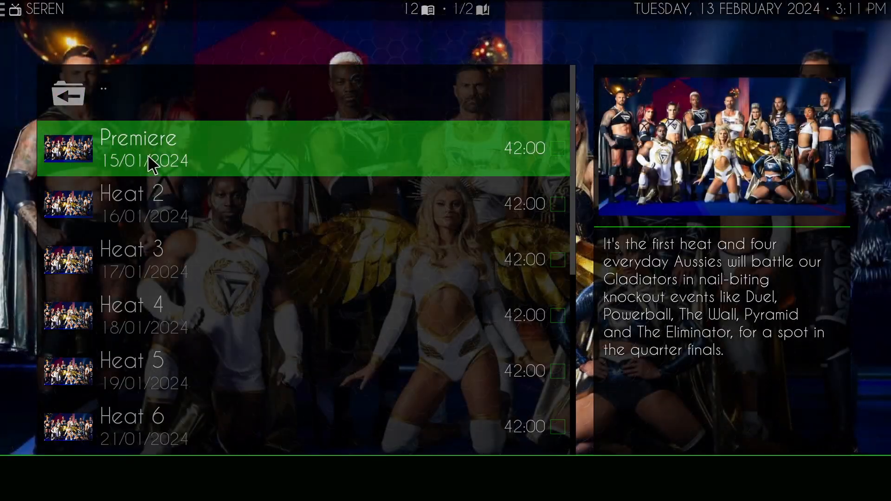
left_click(148, 156)
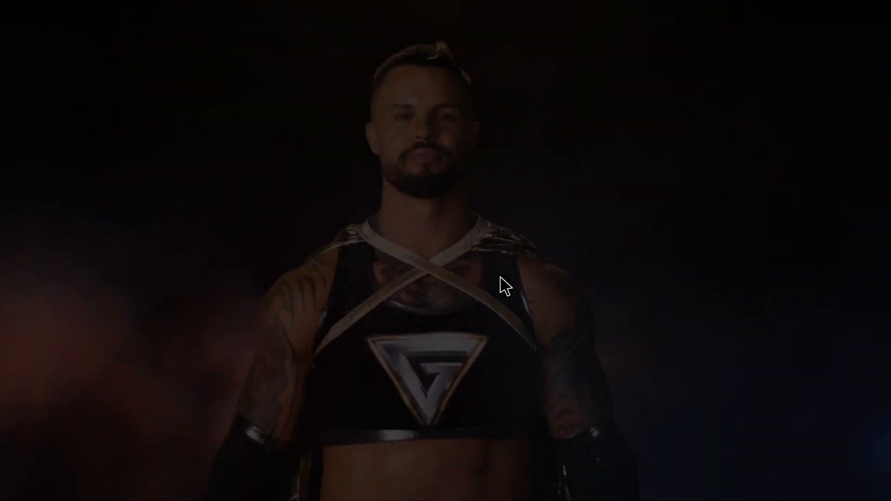
- Stop the Gladiators (AU) Premiere episode and return from its episode and season lists to the home screen
mouse_move(347, 298)
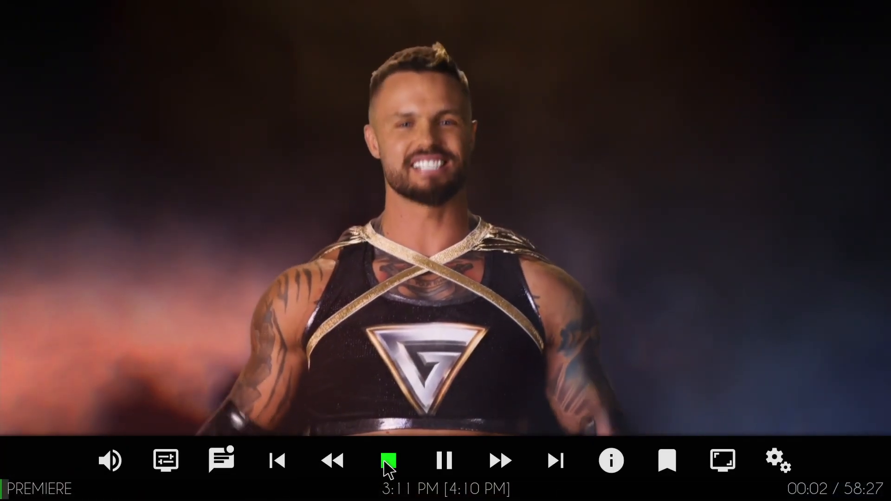
left_click(385, 464)
key("BackSpace")
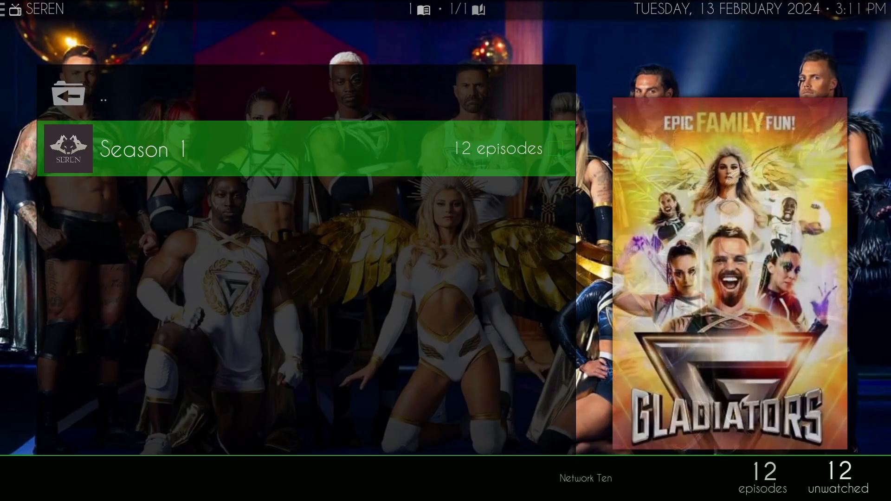
key("BackSpace")
key("BackSpace")
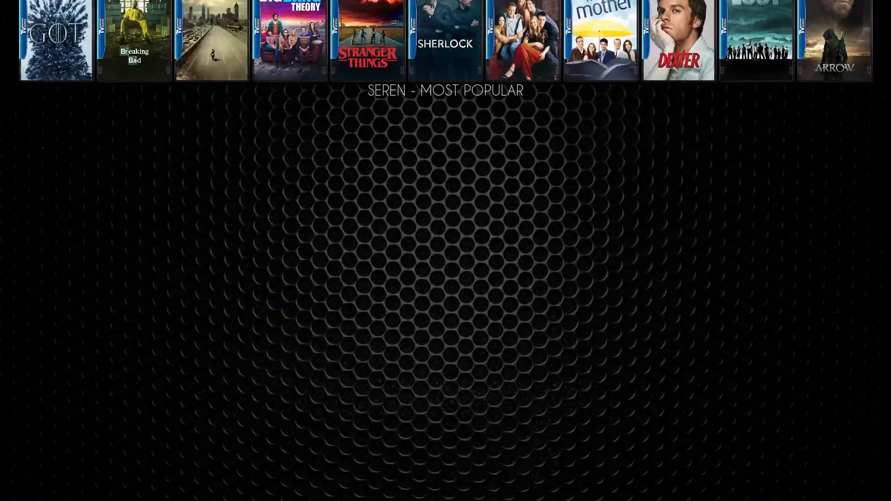
- Move to the Umbrella section and look through its row of movies up to Madame Web (2024)
key("Right")
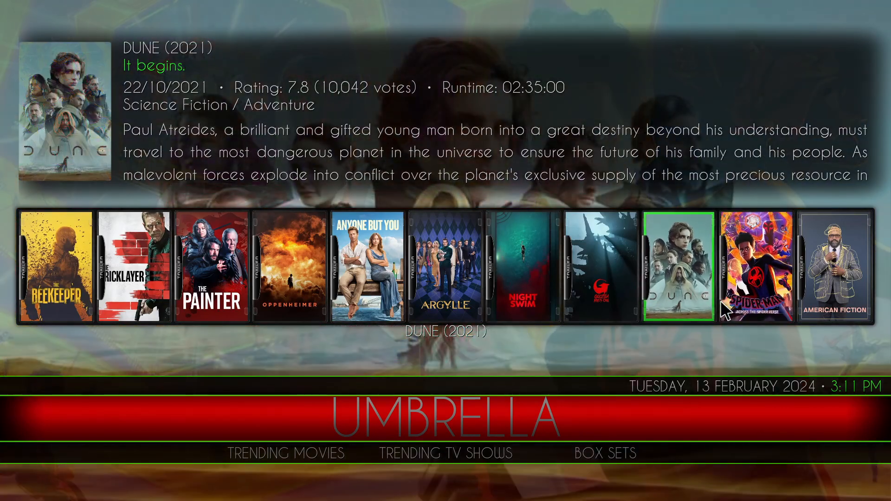
key("Right")
key("Right")
key("Right")
key("Right")
key("Right")
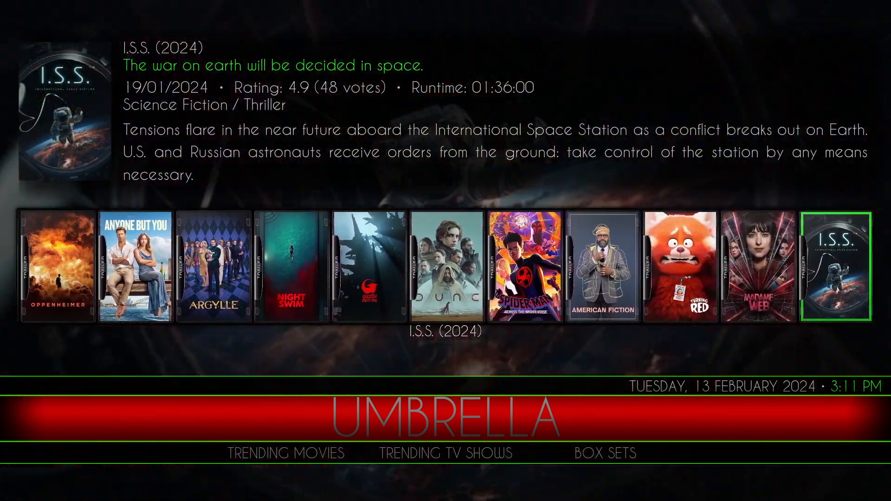
key("Right")
key("Right")
key("Left")
key("Left")
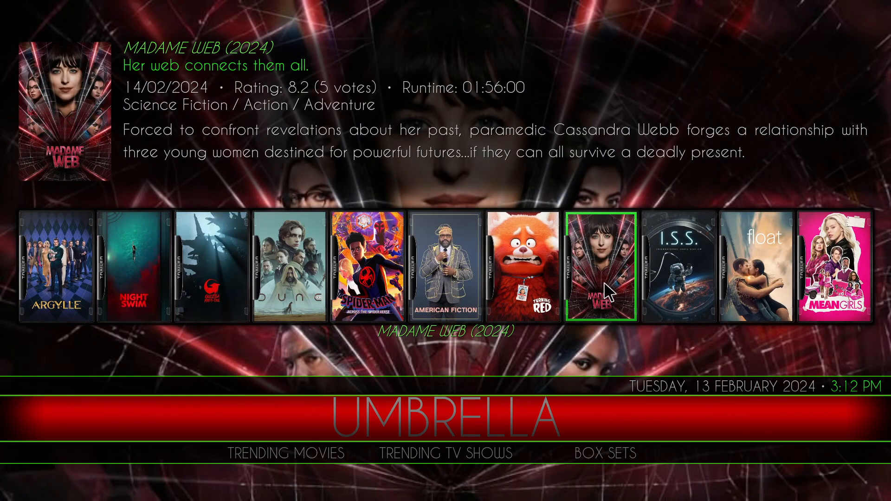
- Play Madame Web (2024) from the 480 SD Real-Debrid cached source in Umbrella and stop playback
left_click(605, 287)
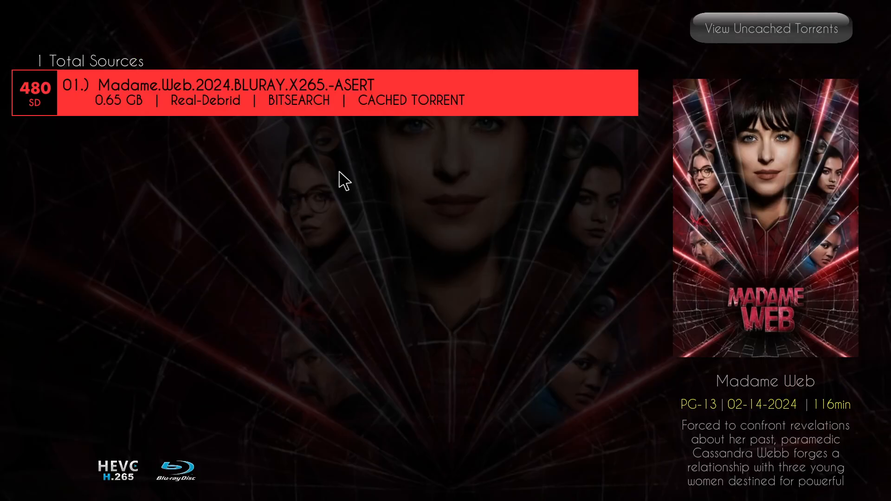
left_click(272, 95)
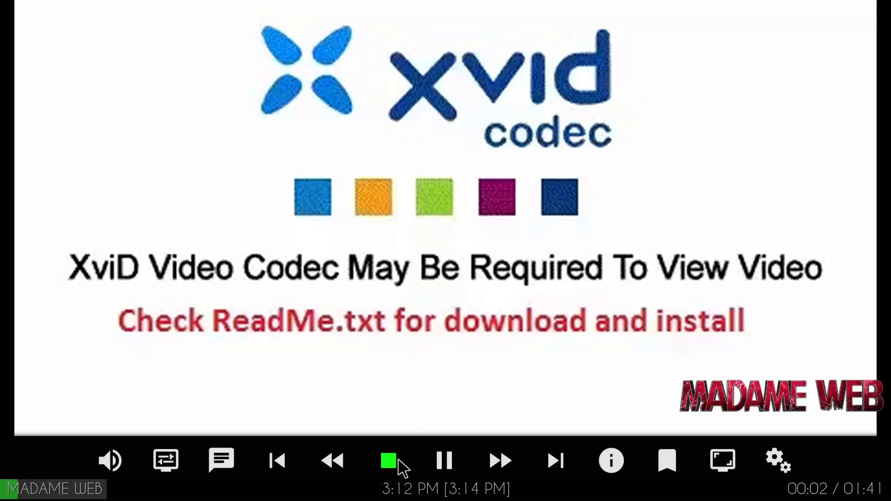
left_click(399, 461)
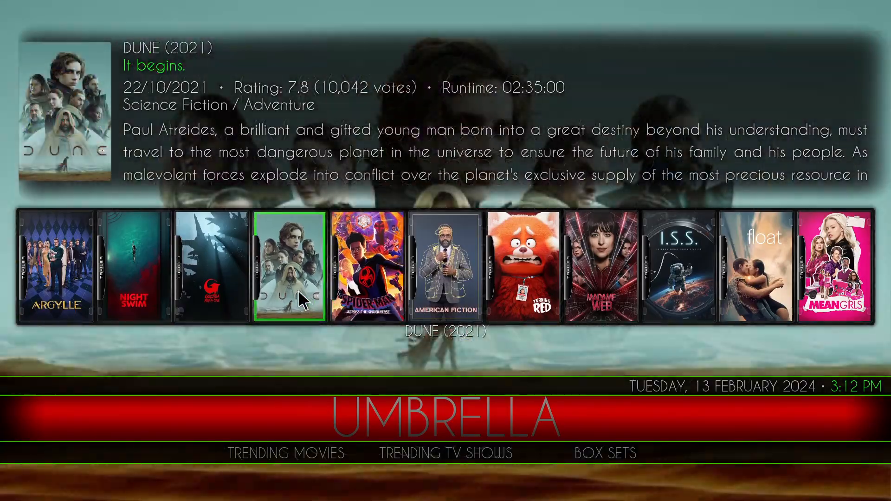
- Play Dune (2021) in Umbrella from the 96.8 GB 2160p x265 HEVC source, checking its audio settings before stopping playback
left_click(297, 300)
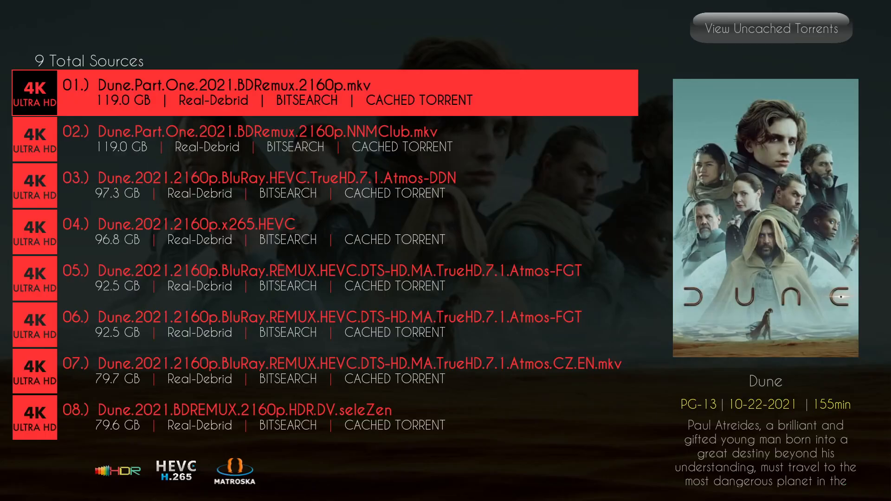
left_click(326, 237)
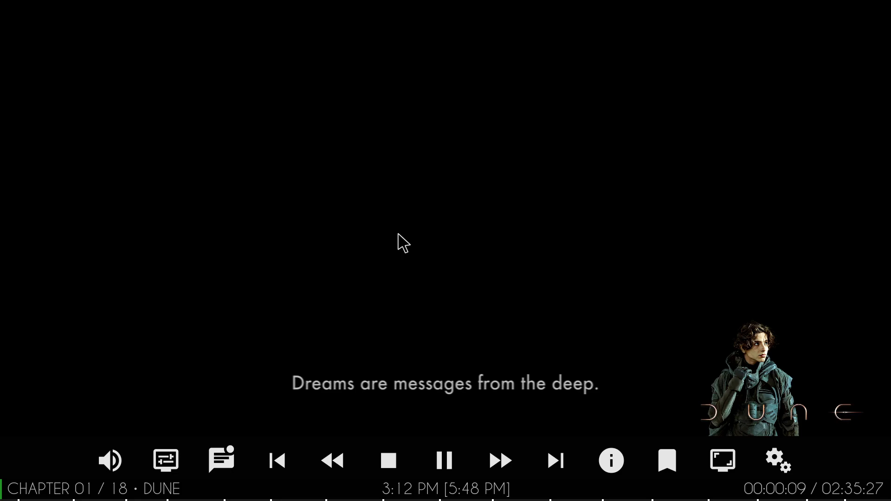
left_click(114, 458)
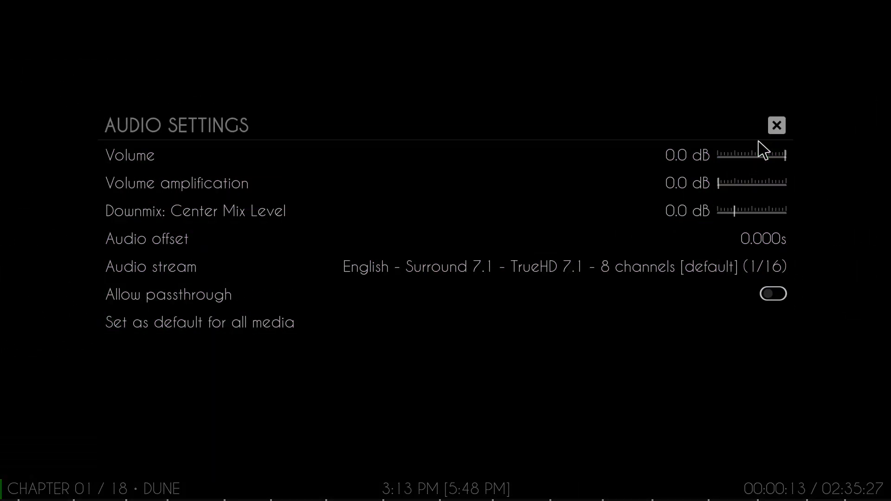
left_click(775, 126)
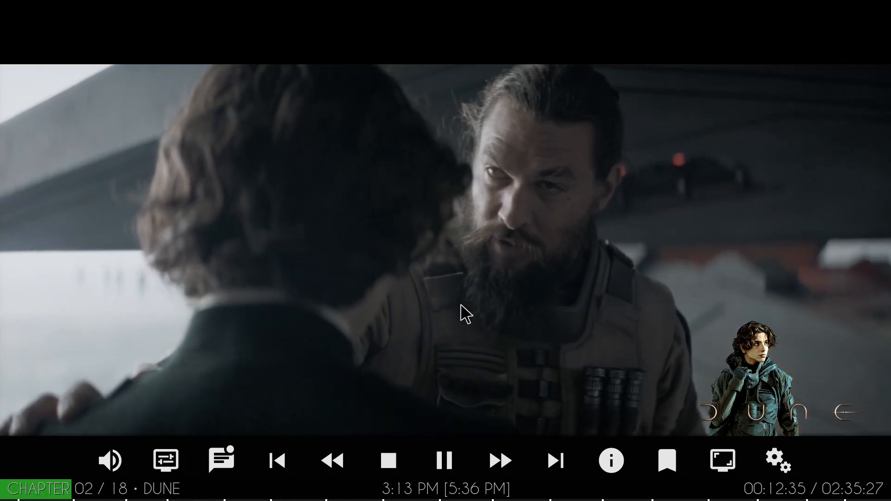
left_click(387, 468)
- Play The Beekeeper from Fen Light's Popular Today row using the 21.10 GB 4K Real-Debrid WEB-DL source
key("Right")
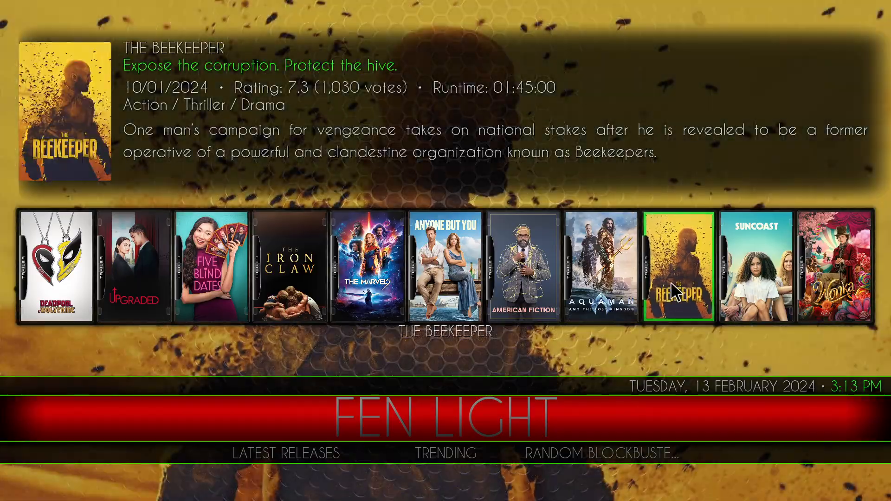
left_click(674, 292)
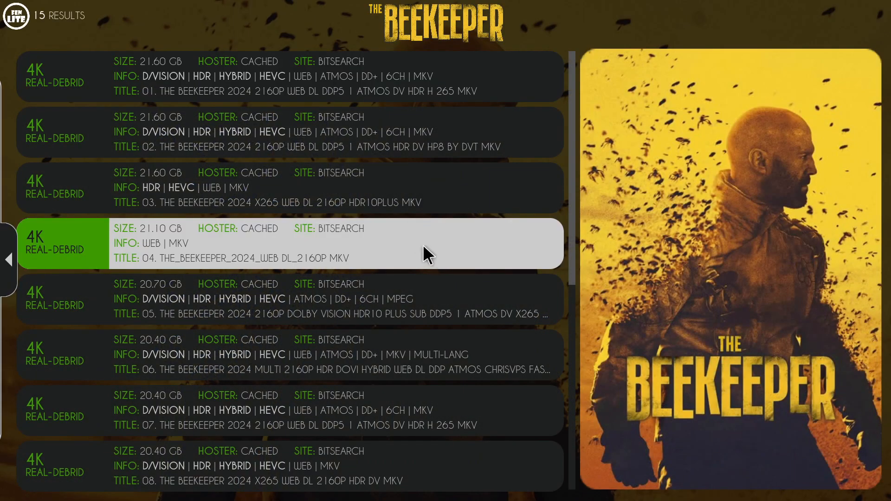
left_click(424, 253)
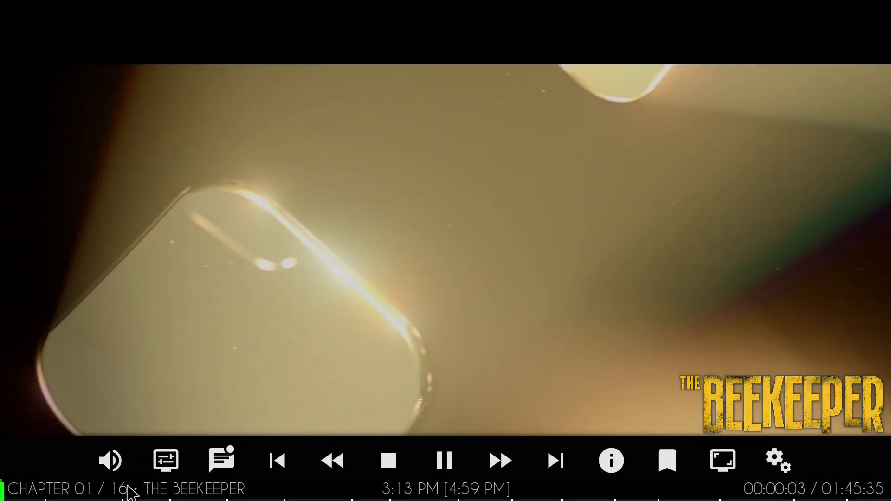
- Skip ahead in The Beekeeper to about 14 minutes and then about 23 minutes, and stop playback
left_click(126, 489)
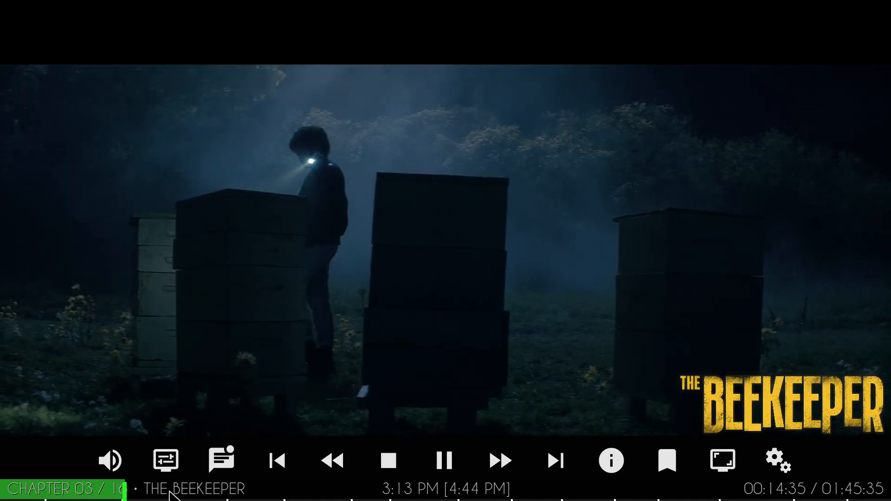
left_click(198, 489)
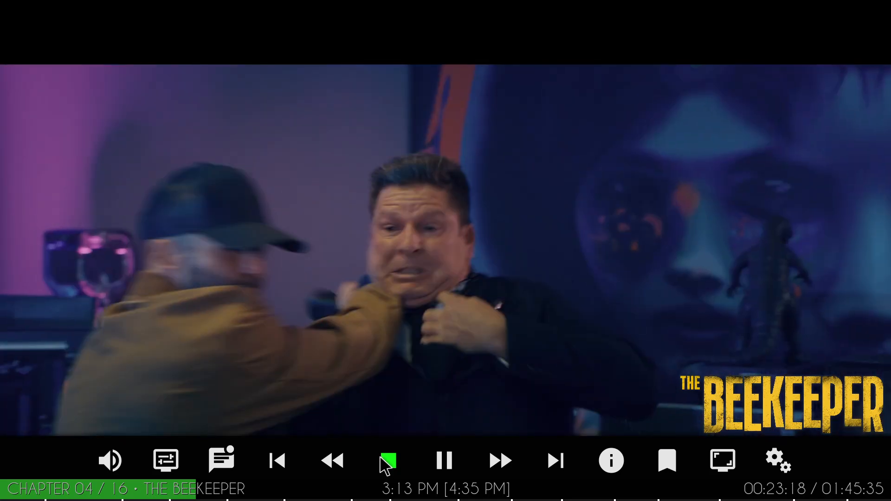
left_click(382, 460)
- Move to the Sports section and check the Rising Tides, Fights on Demand and Torque Lite add-ons, returning after each
scroll(422, 425, "down", 1)
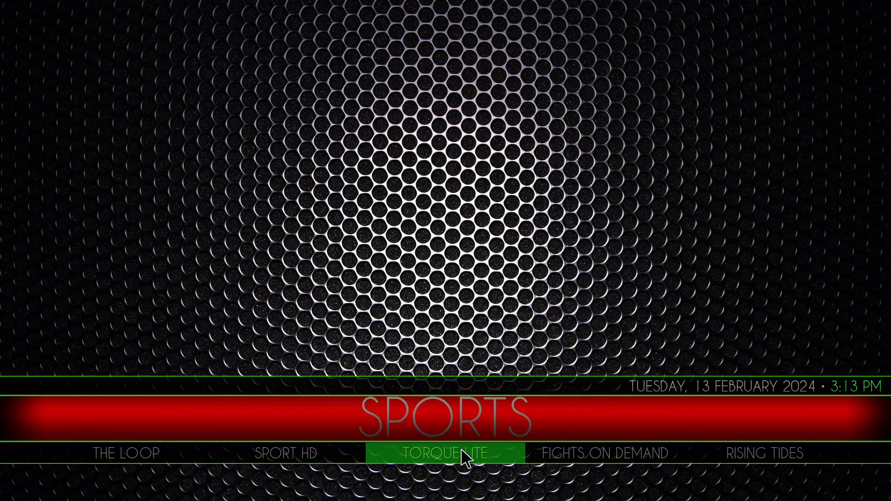
left_click(777, 450)
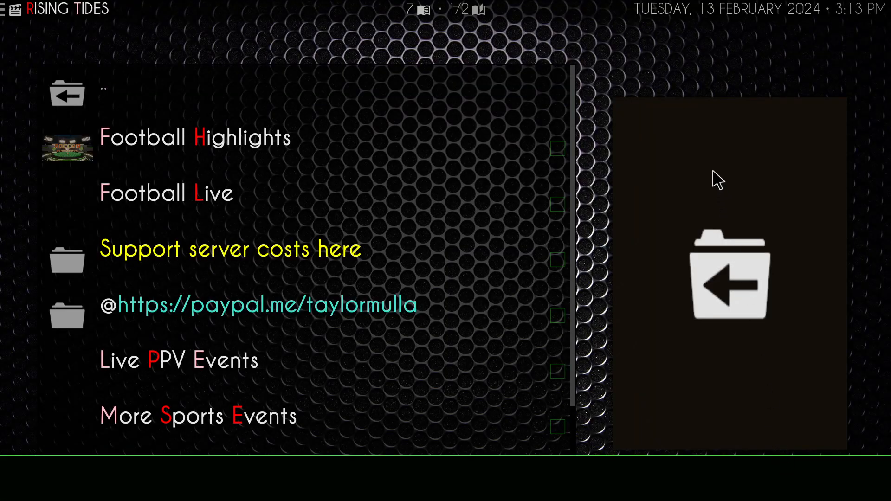
right_click(712, 171)
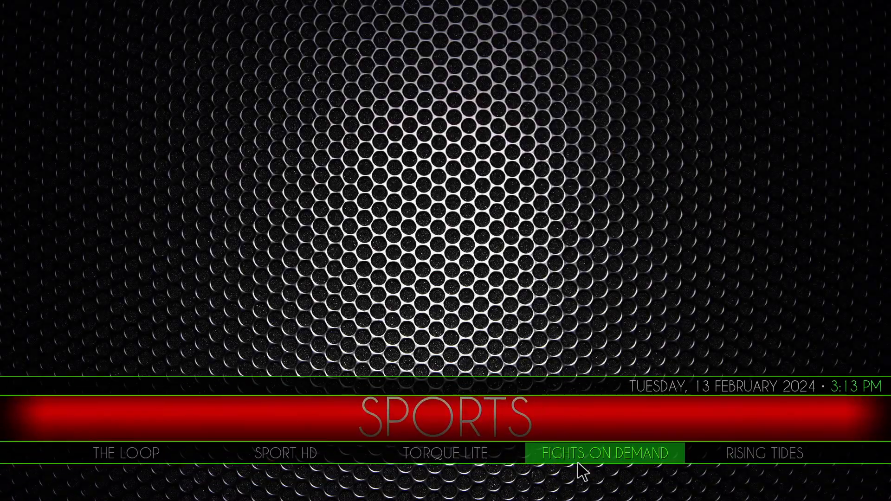
left_click(592, 456)
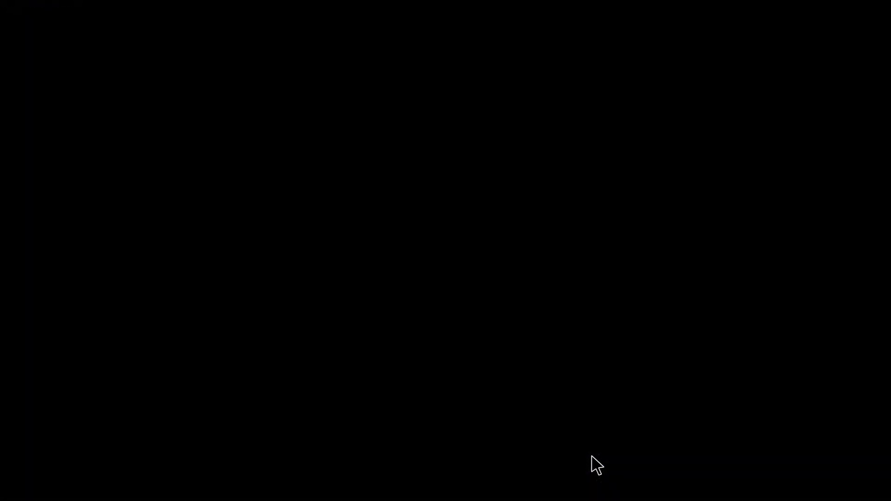
right_click(661, 45)
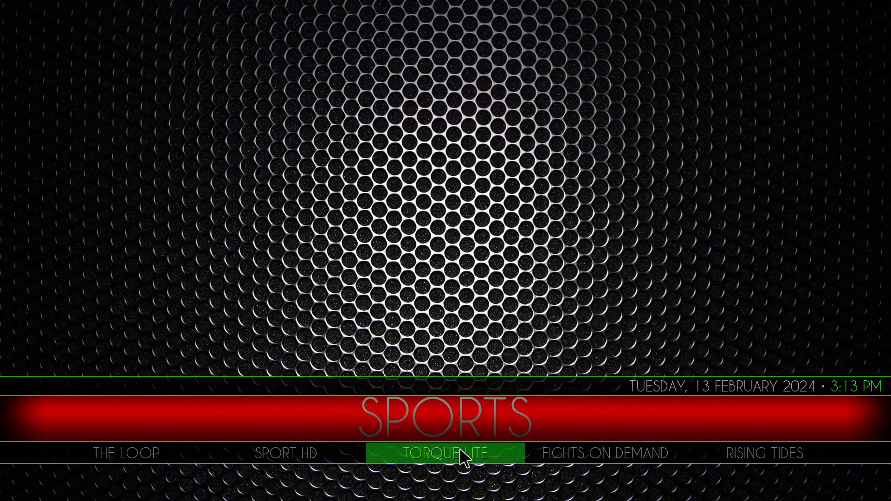
left_click(462, 457)
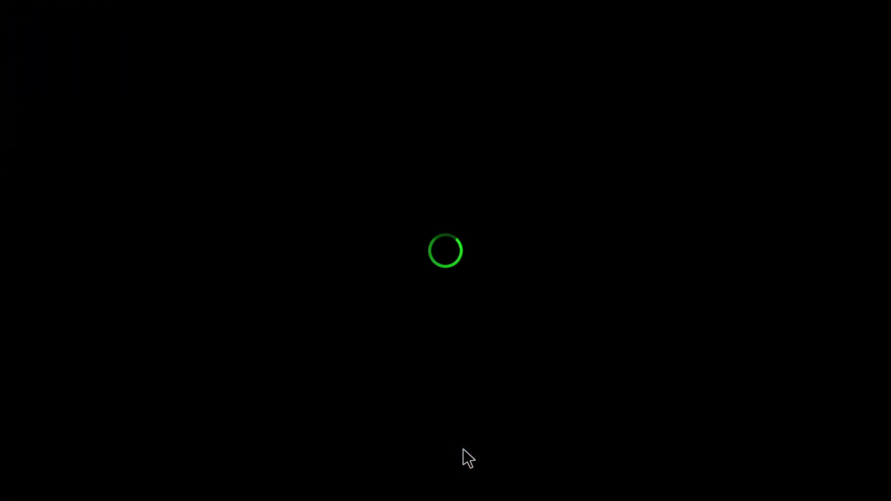
right_click(661, 45)
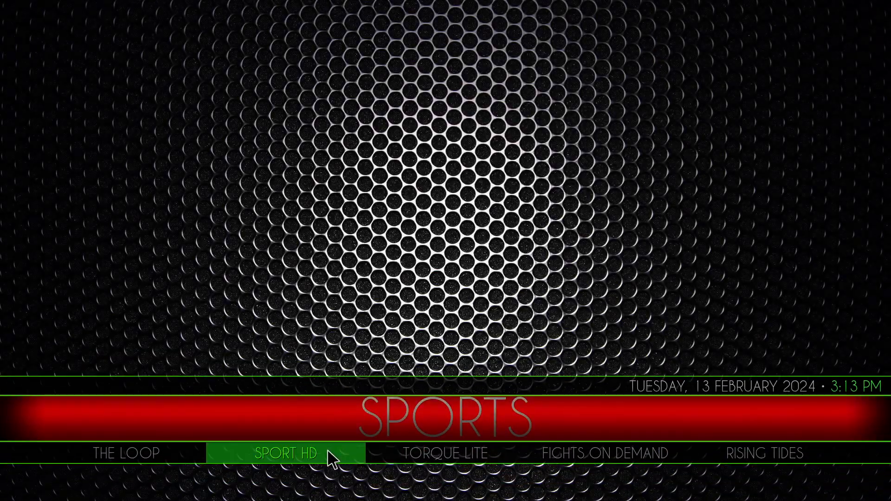
- Check the menus of Sport HD, The Loop and the Sports section's main add-on Asgard, returning home after each
left_click(295, 457)
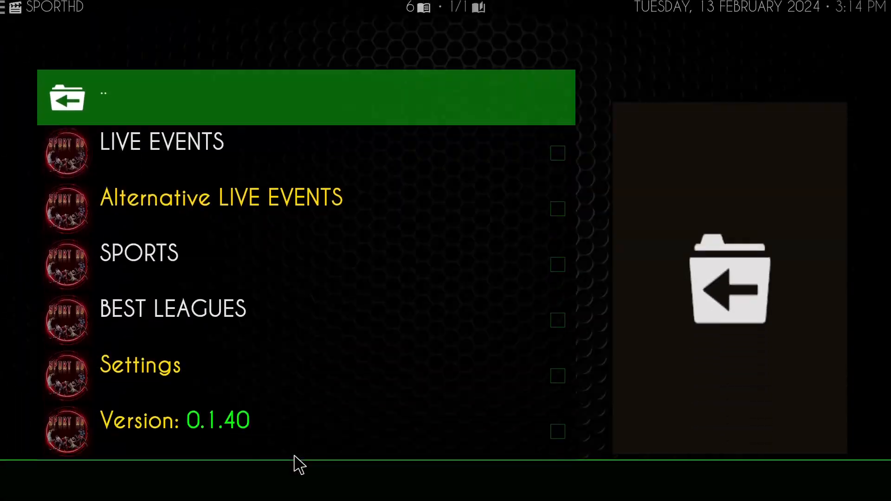
right_click(613, 44)
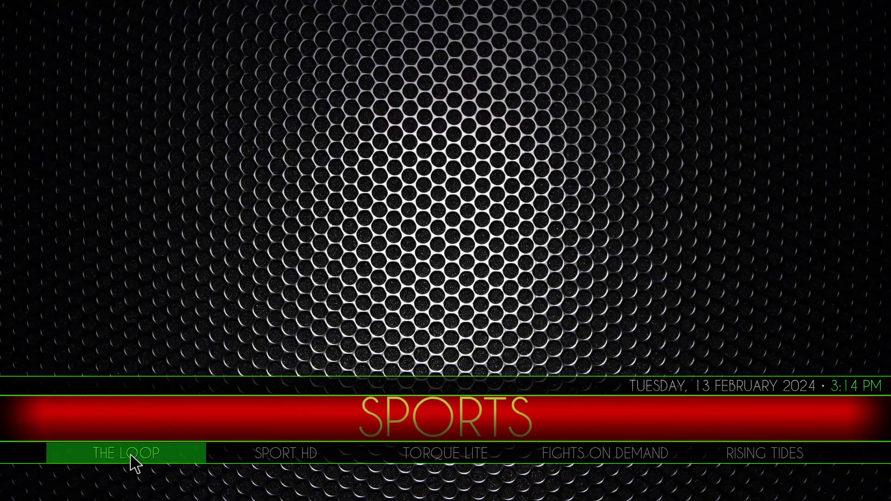
left_click(130, 456)
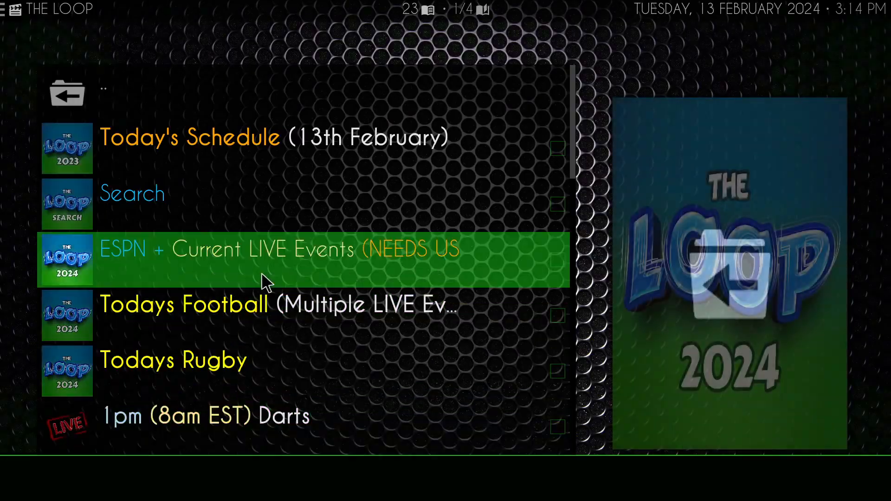
right_click(632, 64)
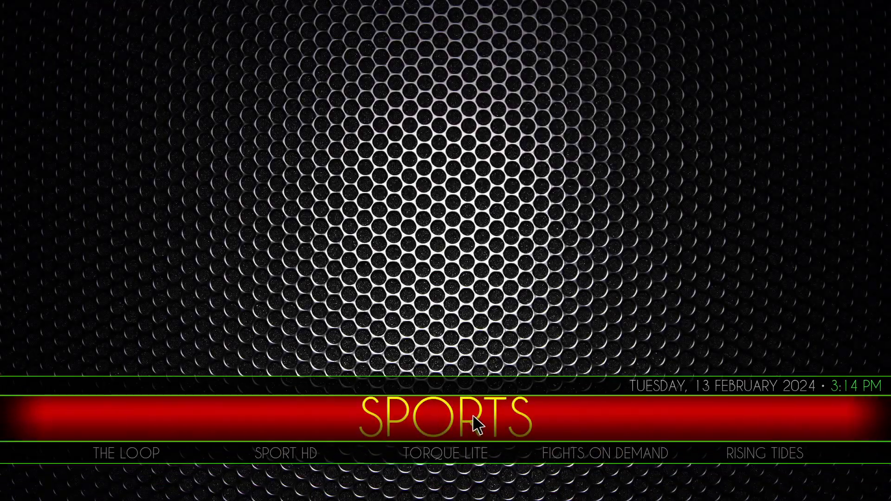
left_click(443, 422)
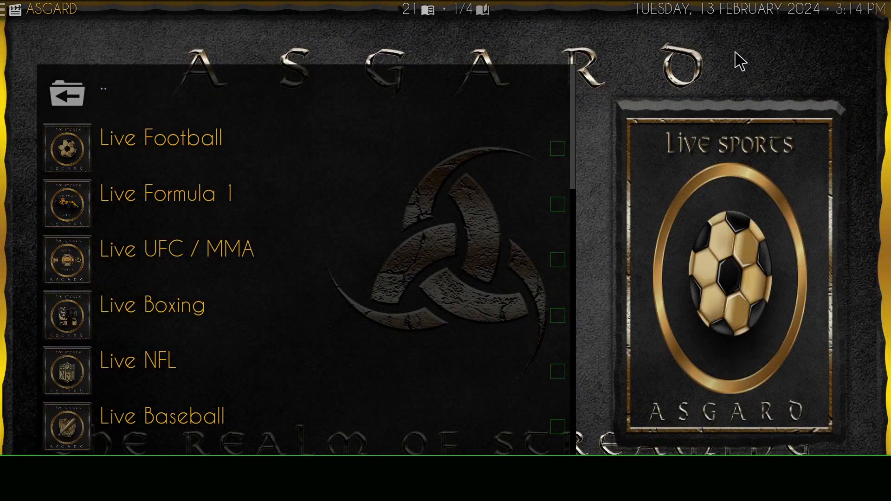
right_click(739, 60)
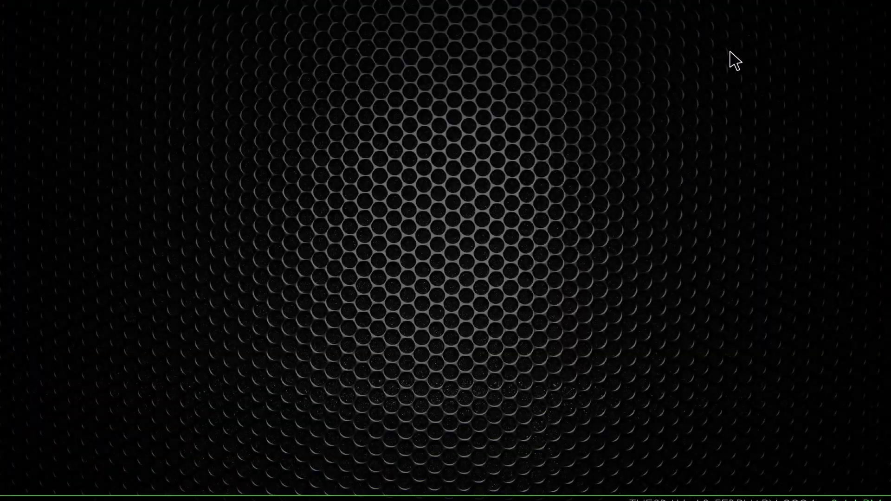
- Open the list of installed video add-ons through the add-on browser in the Apps section
scroll(458, 411, "down", 1)
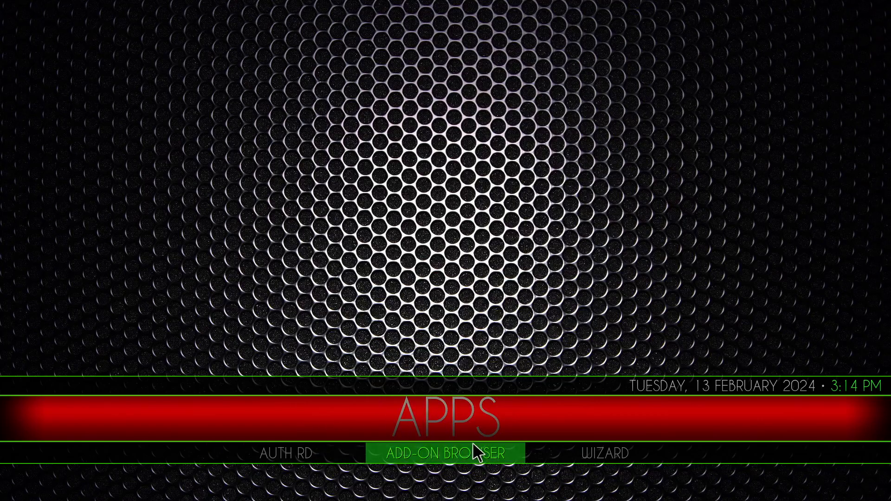
left_click(466, 452)
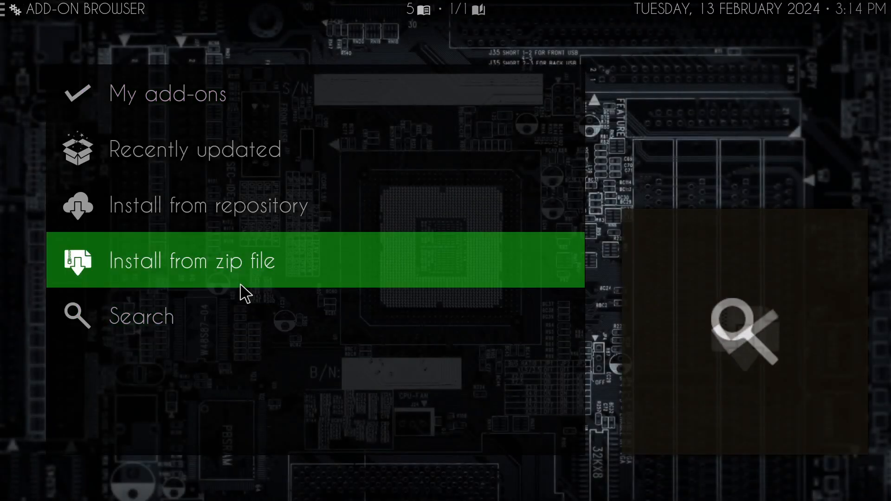
left_click(153, 97)
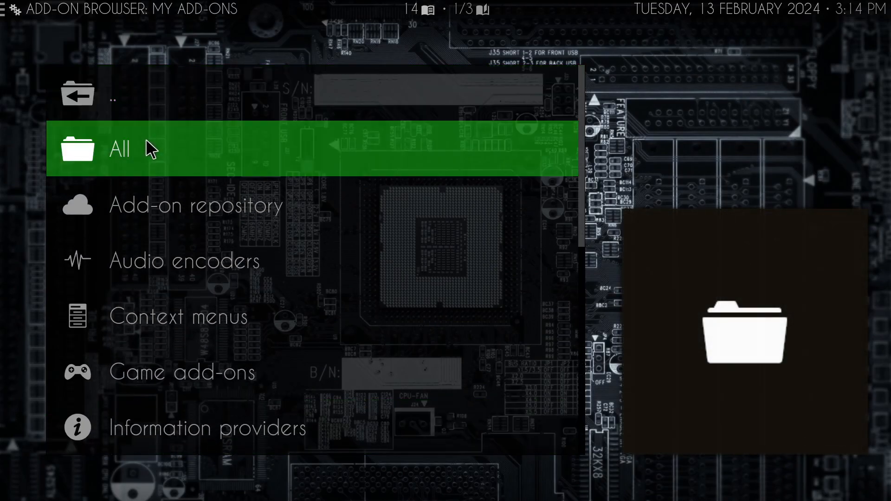
scroll(155, 238, "down", 10)
left_click(181, 318)
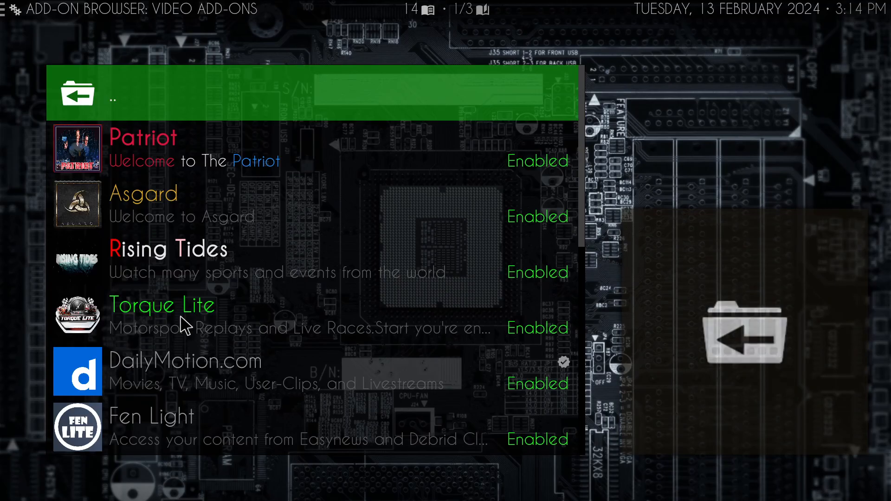
- Look through the installed video add-ons from Patriot to Umbrella and return to the add-on browser's main list
scroll(197, 234, "down", 3)
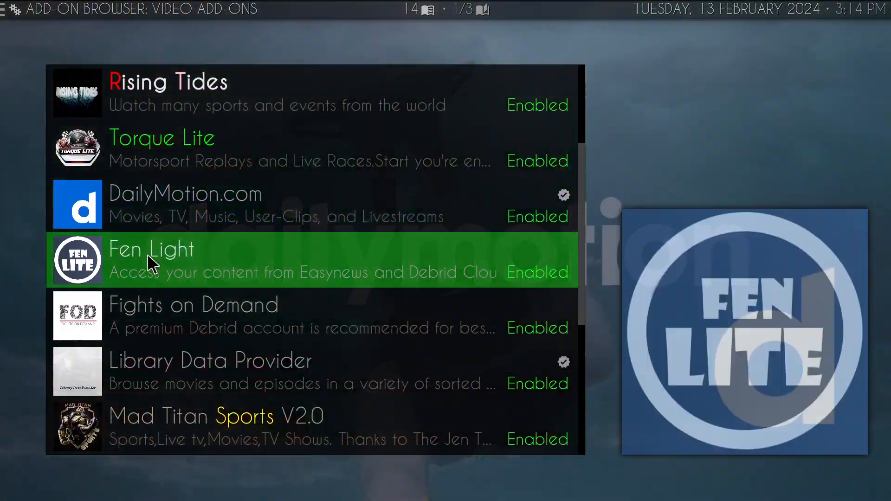
scroll(237, 283, "down", 1)
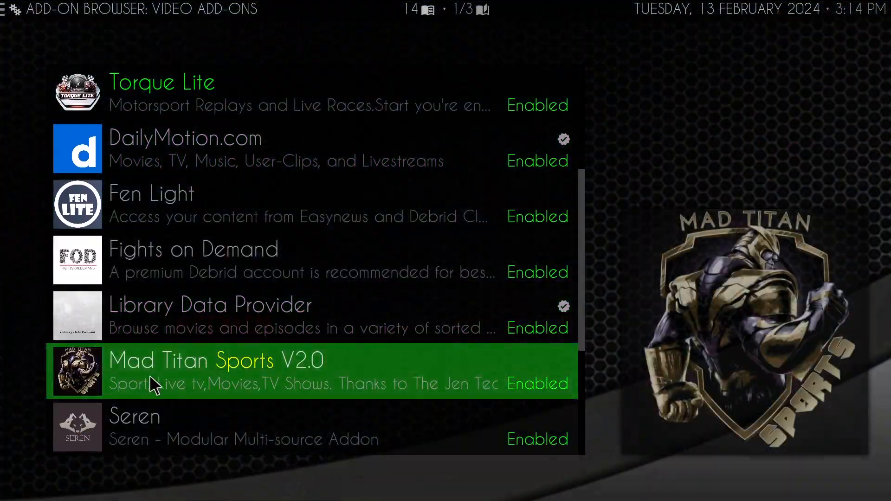
scroll(303, 363, "down", 4)
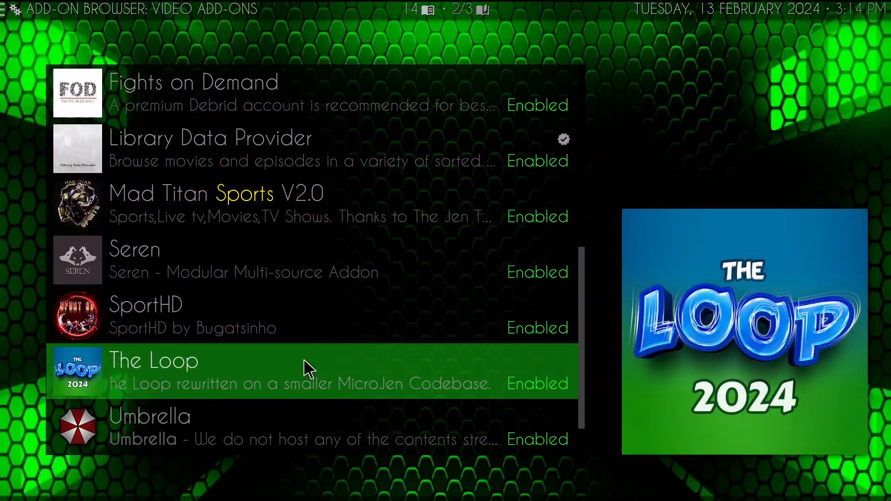
scroll(297, 343, "up", 10)
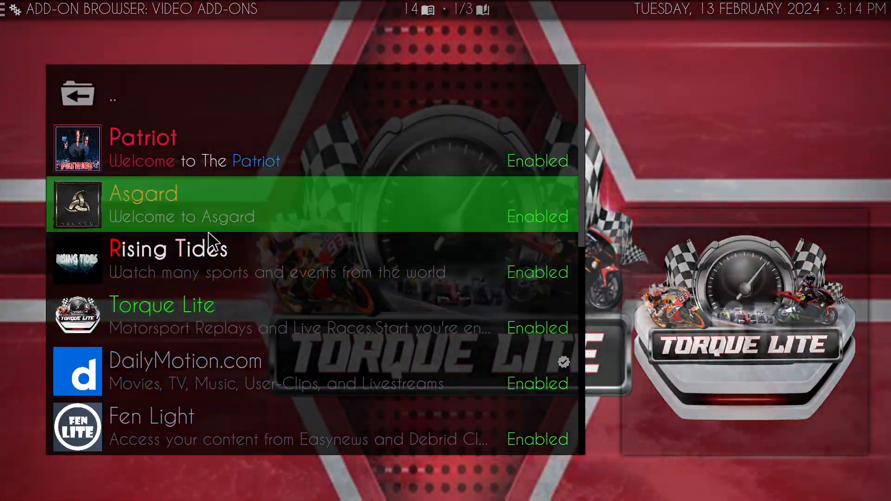
left_click(97, 91)
scroll(185, 232, "up", 7)
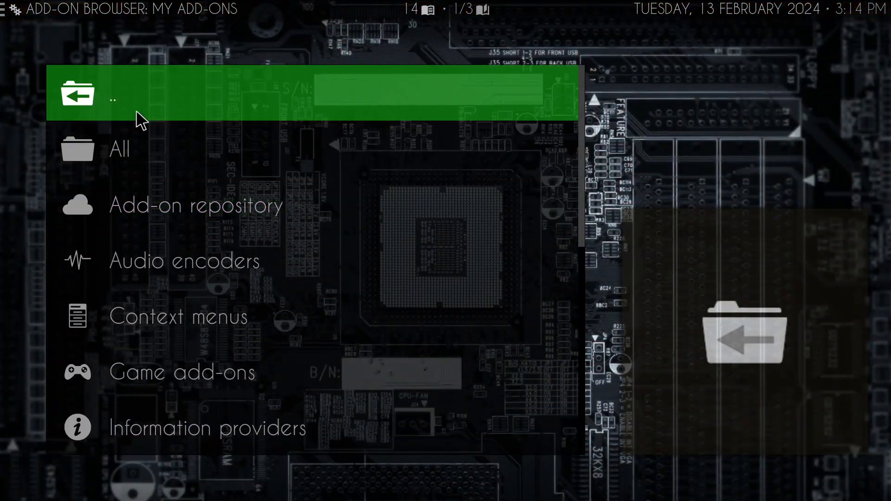
left_click(139, 119)
- Browse the video add-ons installable from cMaN's Wizard Repository and return to the repository list
left_click(191, 231)
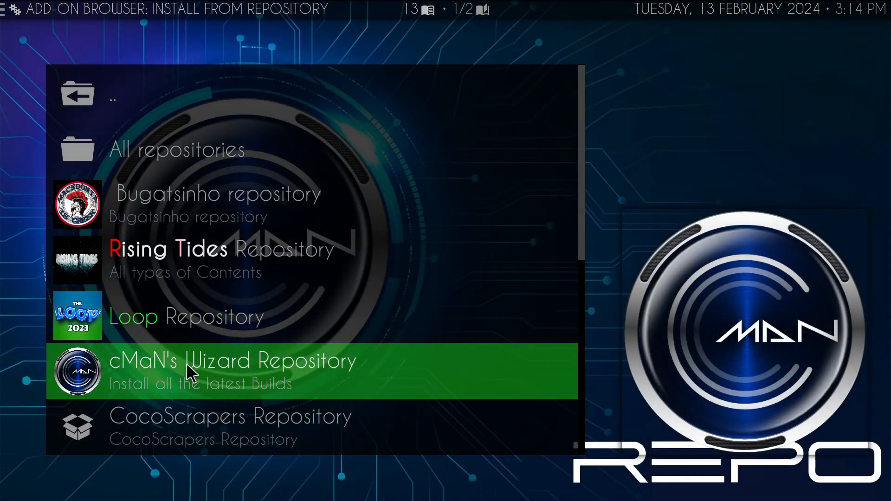
left_click(186, 365)
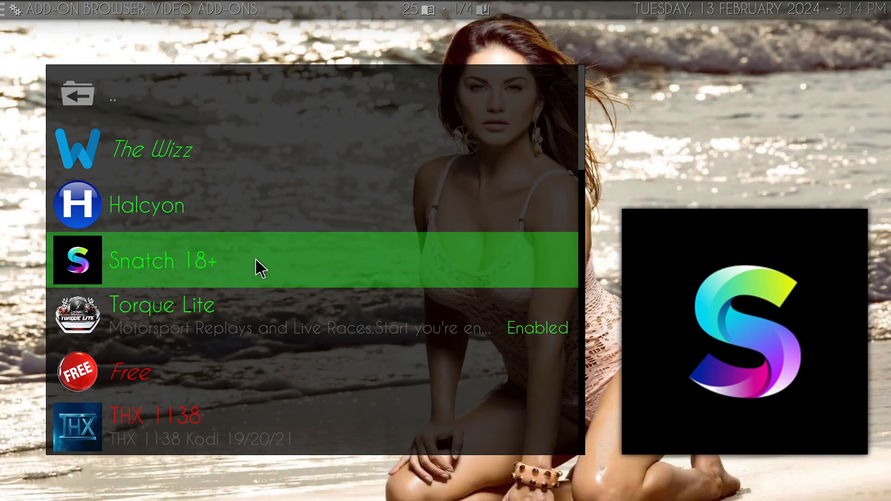
scroll(255, 257, "down", 3)
scroll(207, 279, "down", 3)
scroll(291, 318, "down", 9)
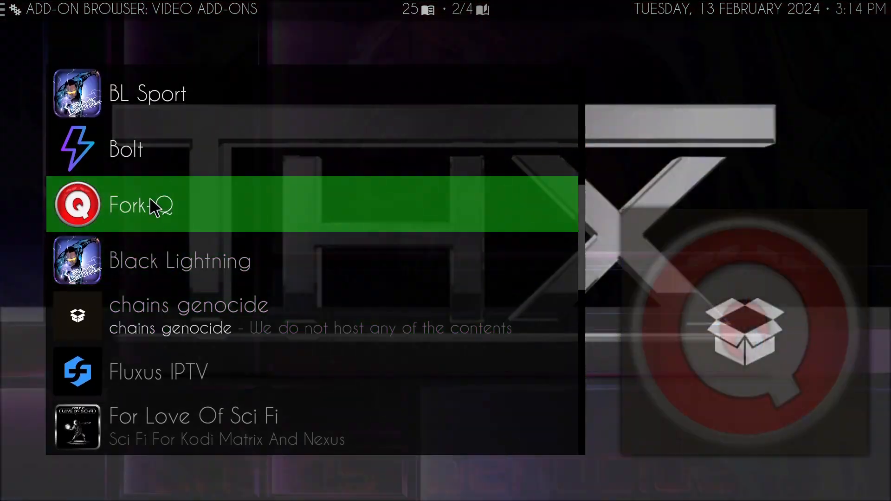
scroll(261, 324, "down", 4)
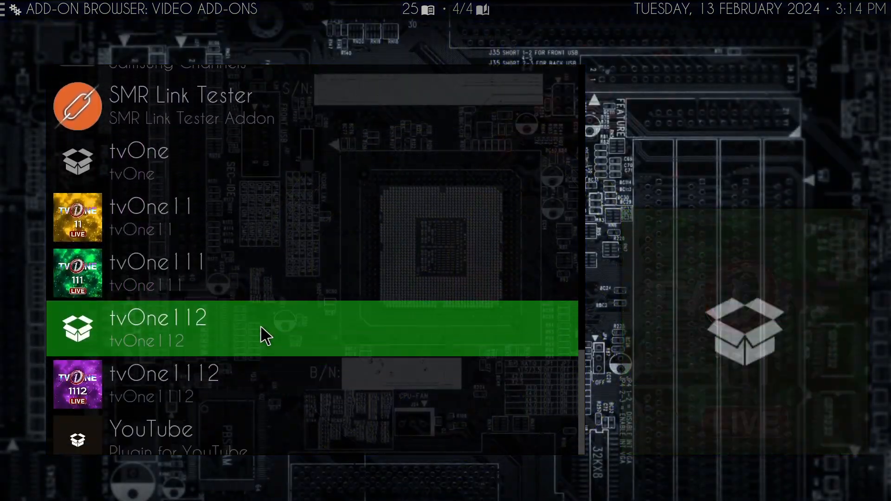
scroll(260, 325, "up", 14)
scroll(262, 323, "up", 6)
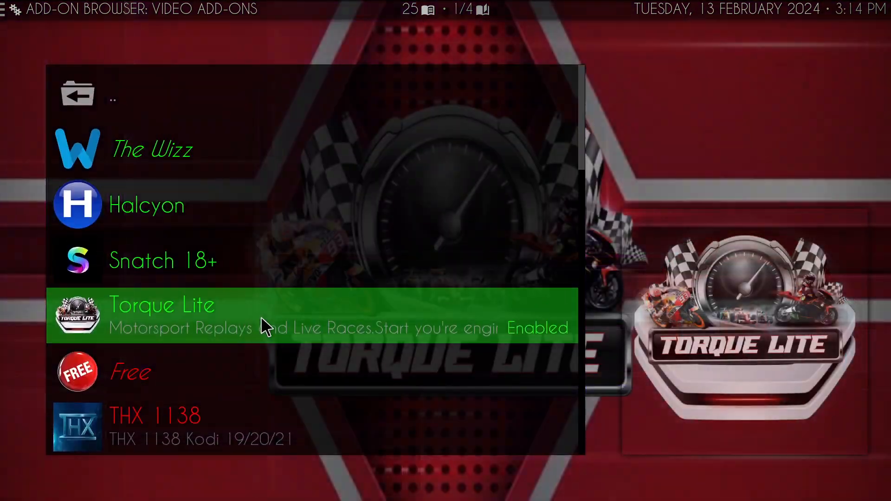
key("BackSpace")
key("BackSpace")
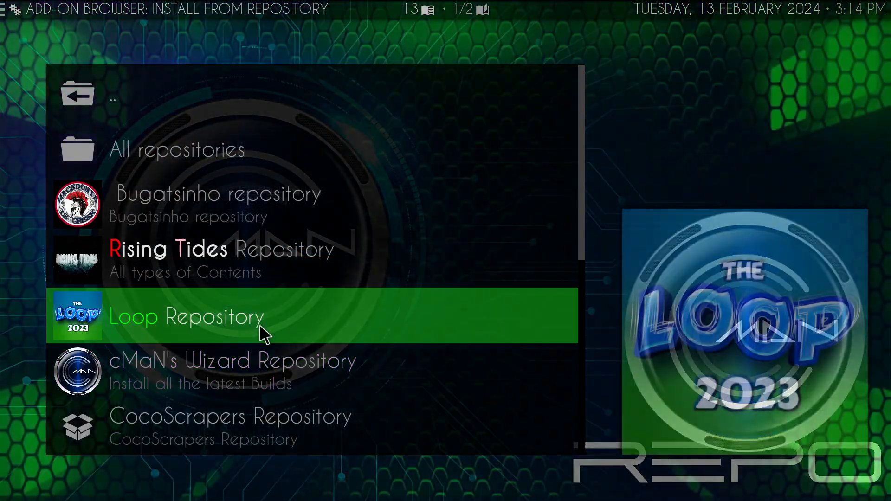
- Check the video add-ons offered by Magnetic Repo and return to the repository list
scroll(260, 337, "down", 4)
left_click(237, 360)
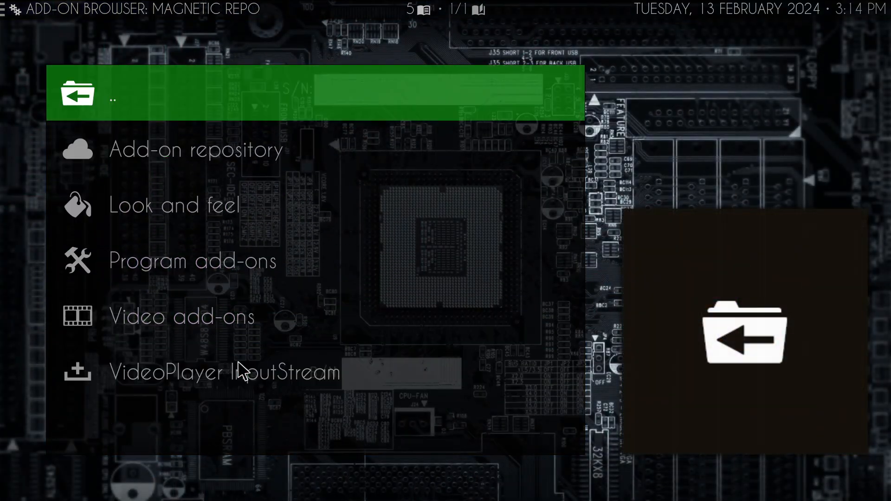
left_click(183, 320)
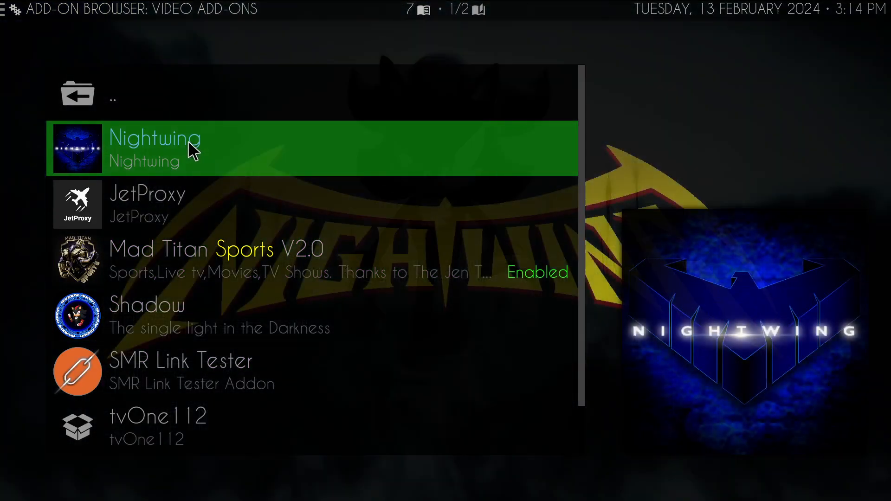
scroll(250, 340, "down", 1)
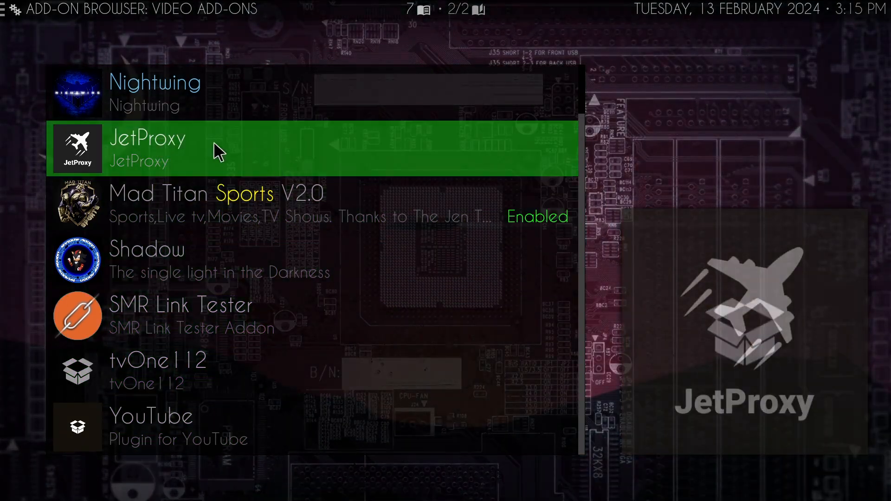
key("BackSpace")
key("BackSpace")
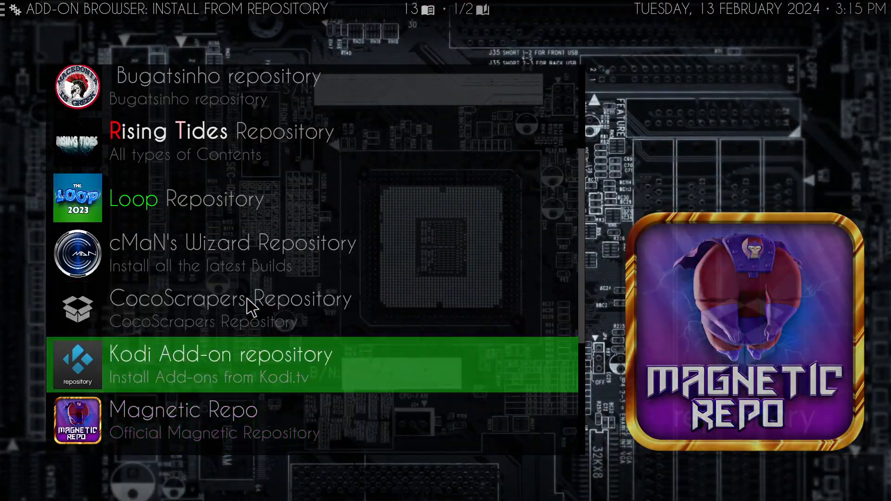
- Look through the video add-ons in Narcacist's Wizard Repository and return to the repository list
scroll(246, 309, "down", 3)
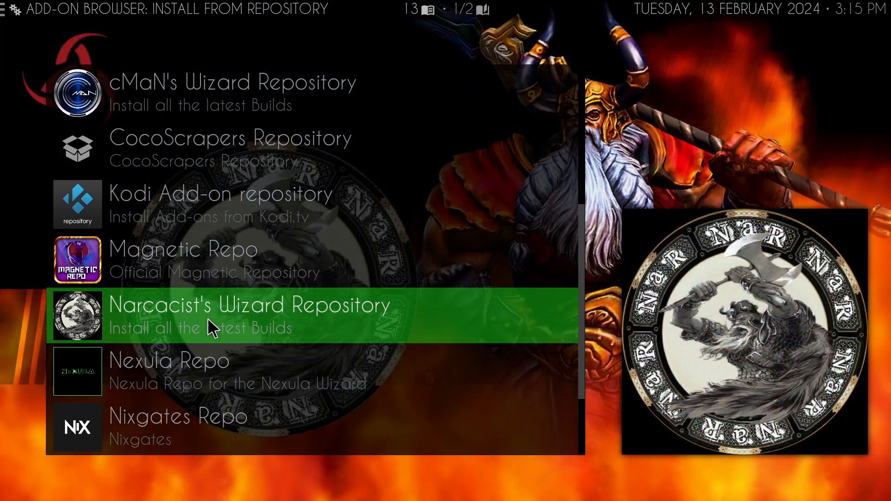
left_click(208, 317)
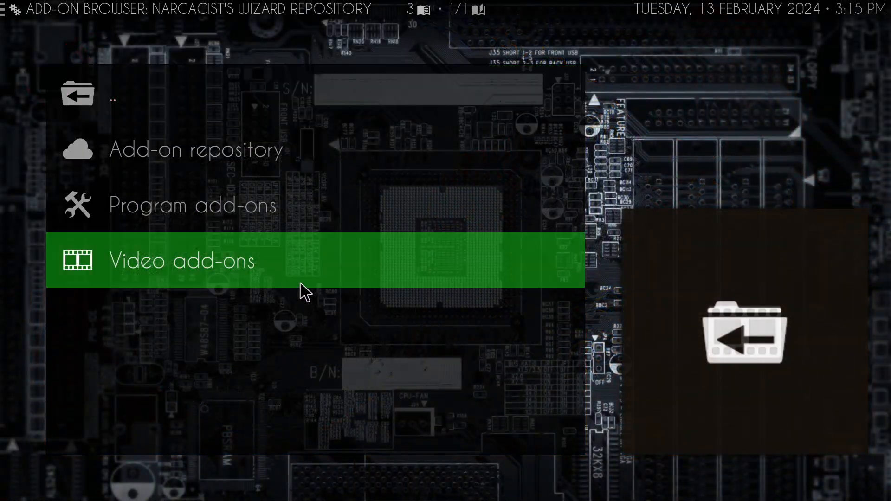
left_click(298, 284)
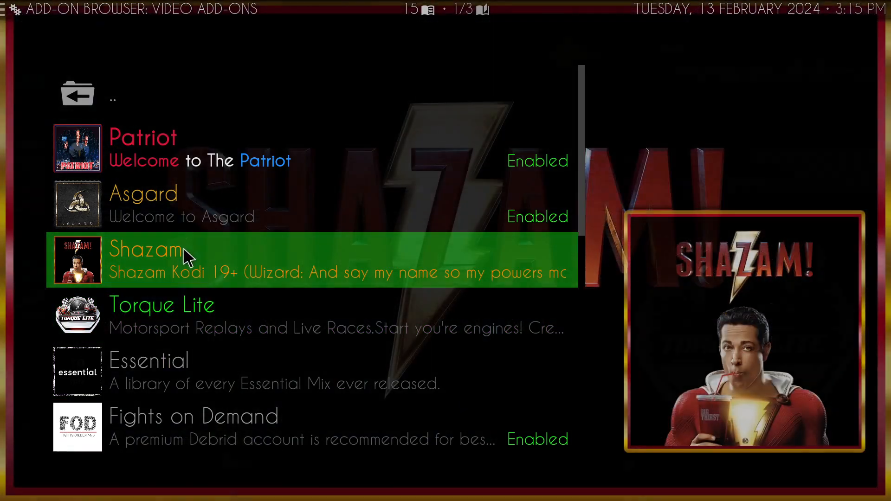
scroll(276, 269, "down", 4)
scroll(255, 302, "down", 2)
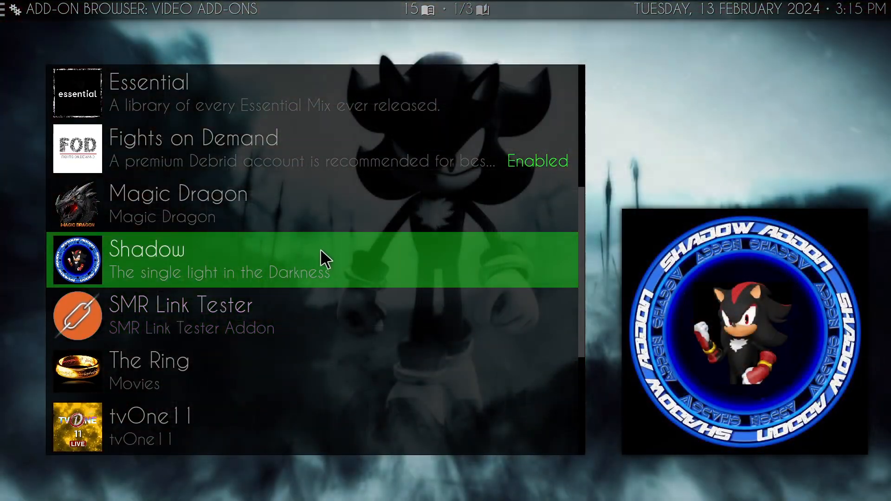
scroll(318, 274, "down", 4)
key("BackSpace")
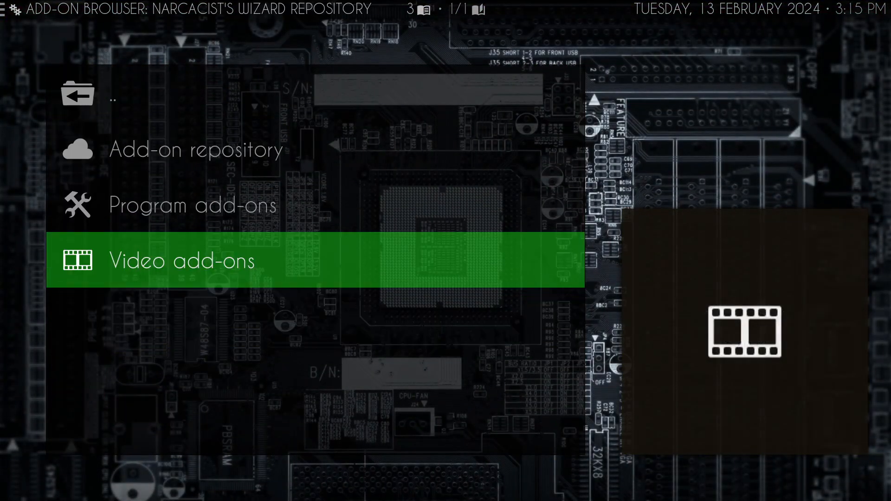
key("BackSpace")
- Check the video add-ons in the Umbrella Repository and go back to the add-on browser's main list
scroll(280, 297, "down", 3)
scroll(276, 330, "down", 2)
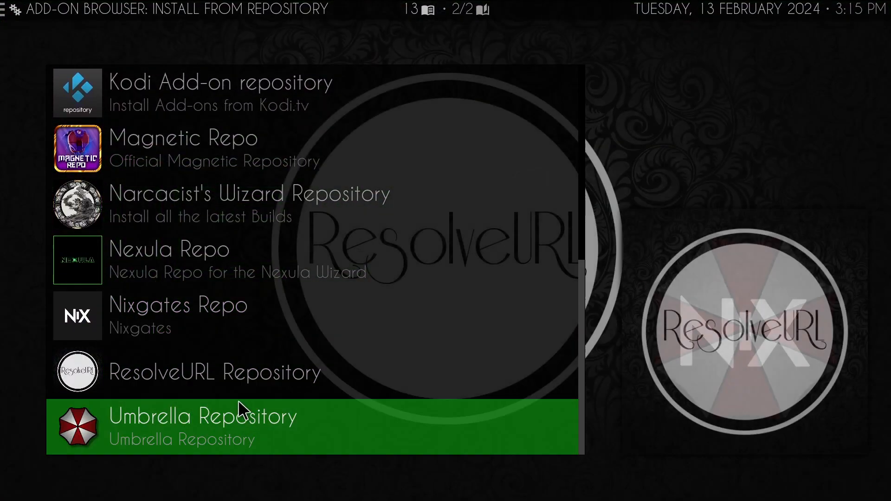
left_click(238, 408)
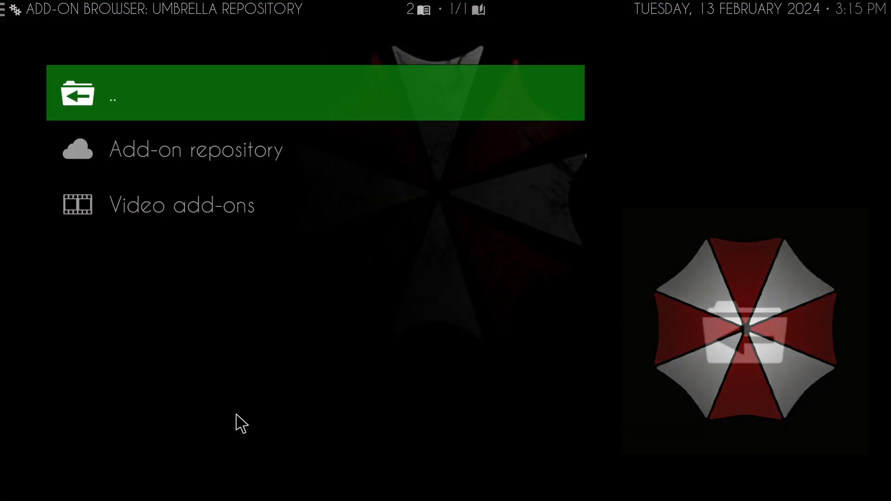
left_click(266, 218)
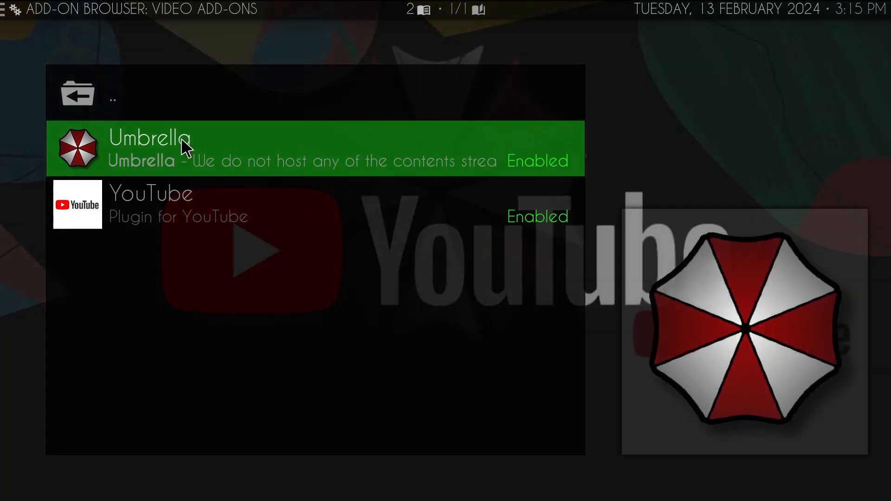
left_click(188, 112)
key("BackSpace")
key("BackSpace")
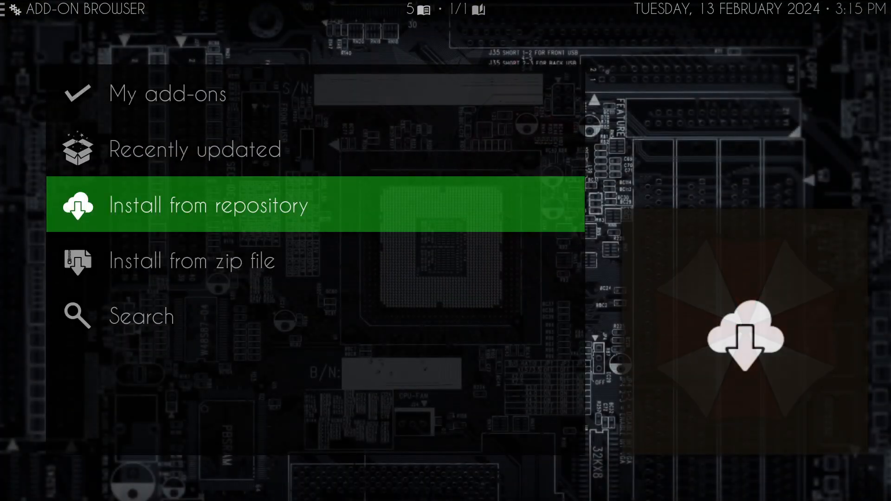